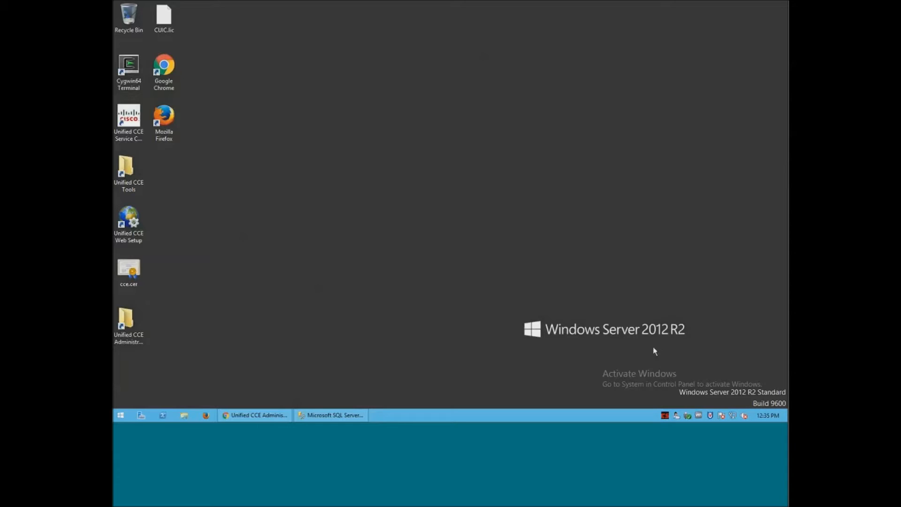
Restore the minimized Unified CCE Administration window to show the System Inventory list.
click(258, 415)
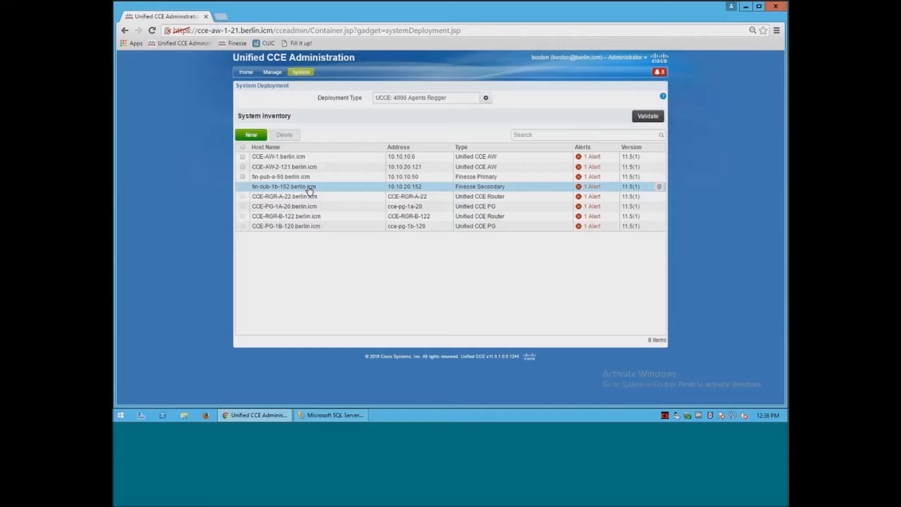
Mark CCE-AW-1 as Principal AW, enter its Diagnostic Framework domain username and password, and save.
click(302, 159)
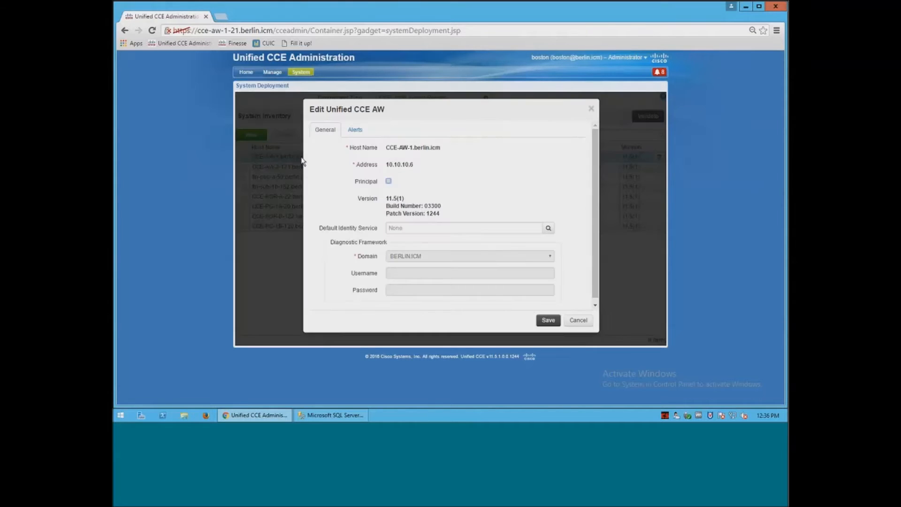
click(389, 182)
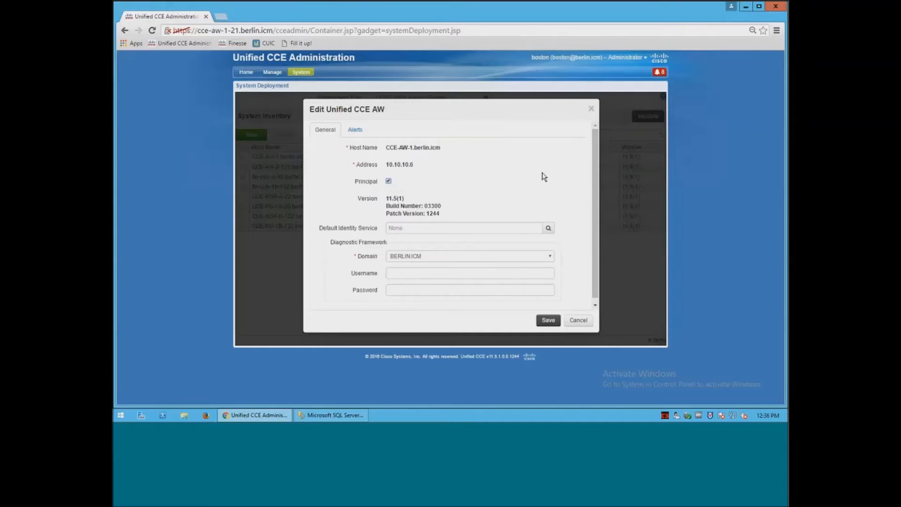
click(439, 276)
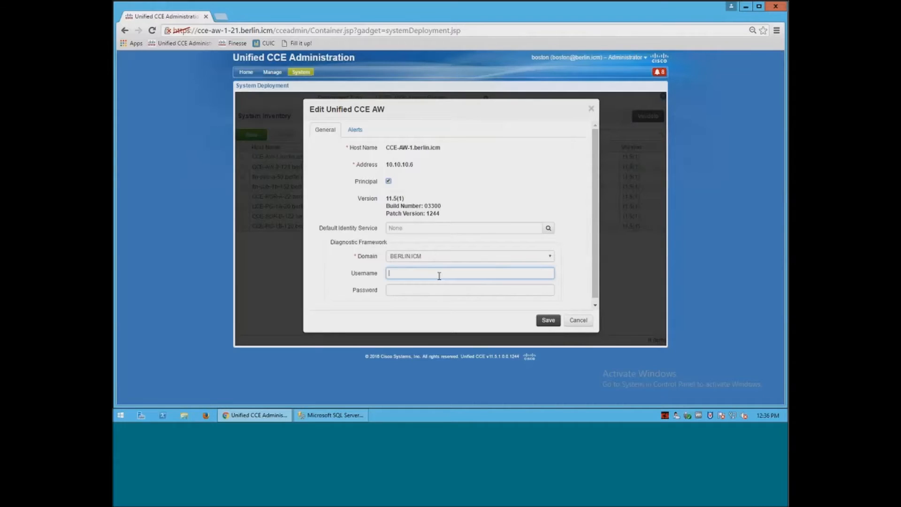
text(boston)
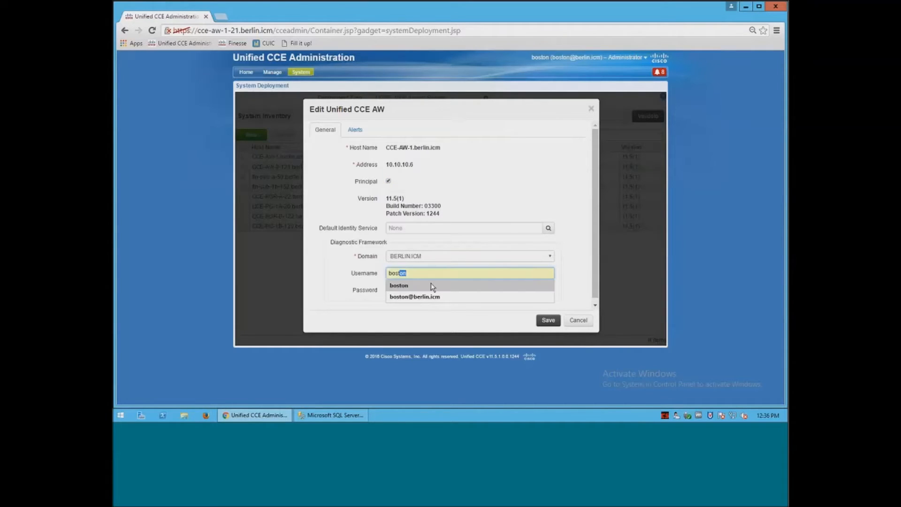
click(431, 283)
click(421, 288)
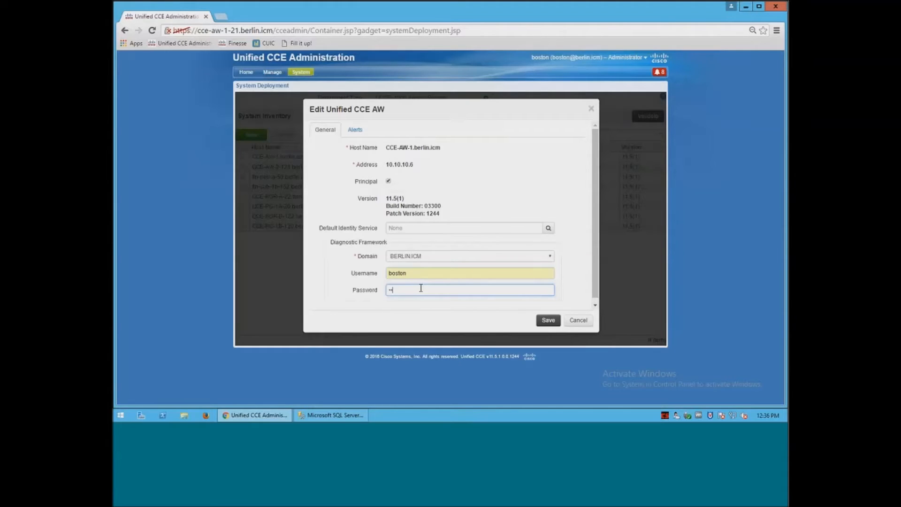
text(********)
click(548, 321)
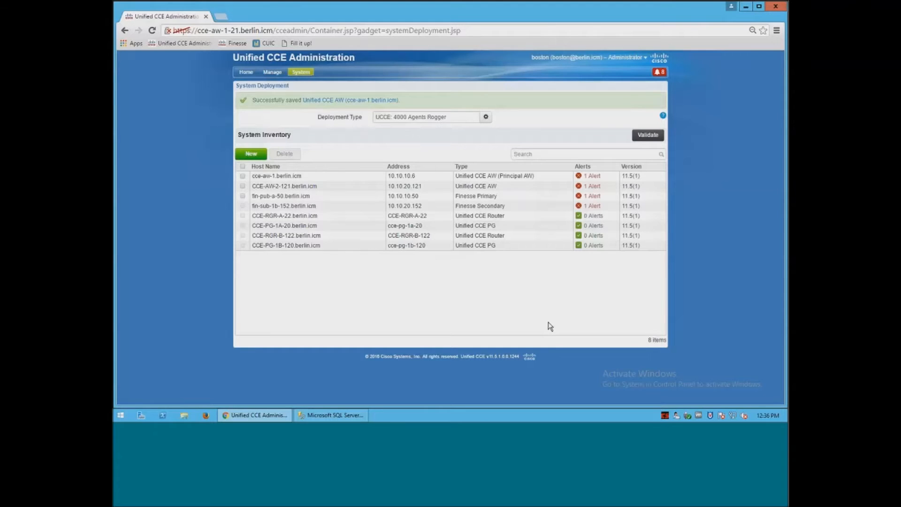
mouse_move(303, 76)
click(319, 141)
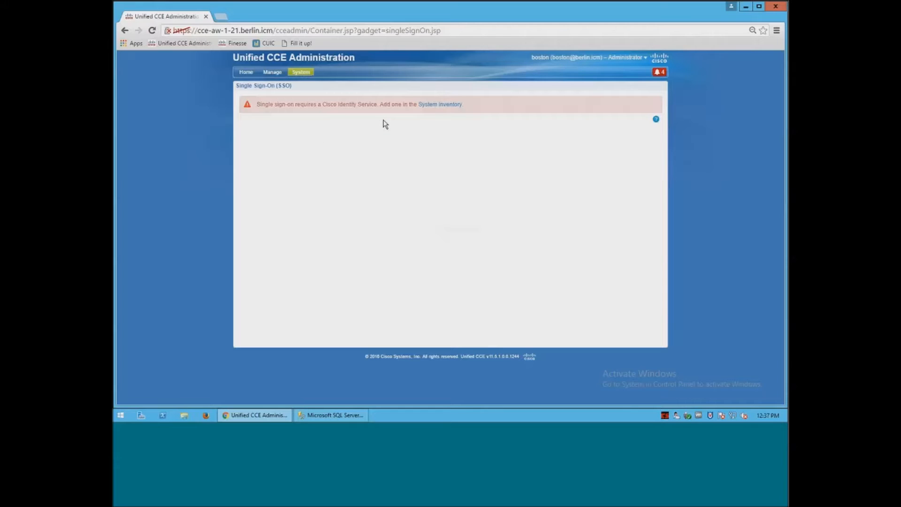
click(447, 106)
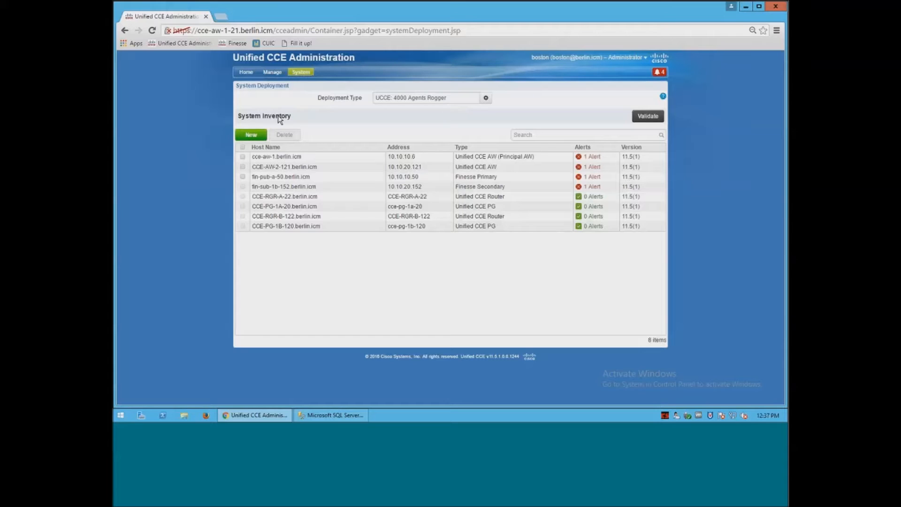
Begin a new inventory machine of type CUIC-LD-IdS Publisher with host CUIC-PUB-A-40.
click(249, 137)
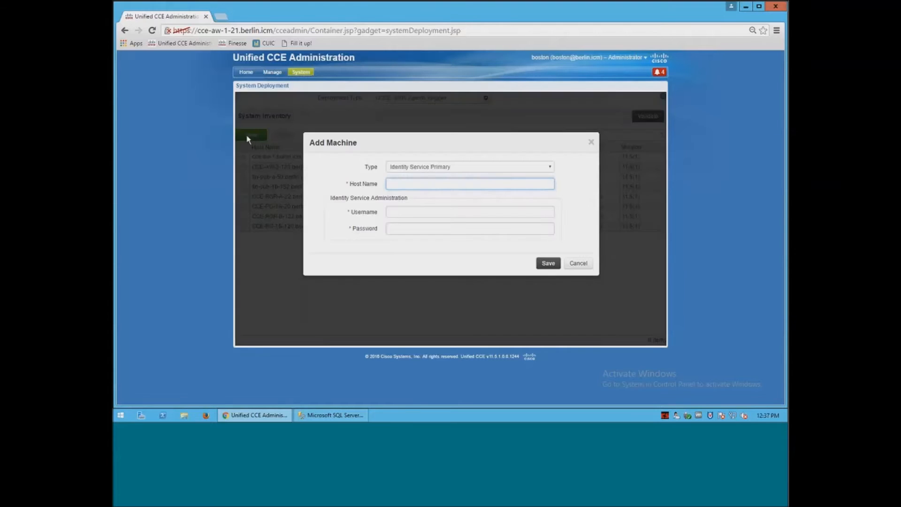
click(548, 169)
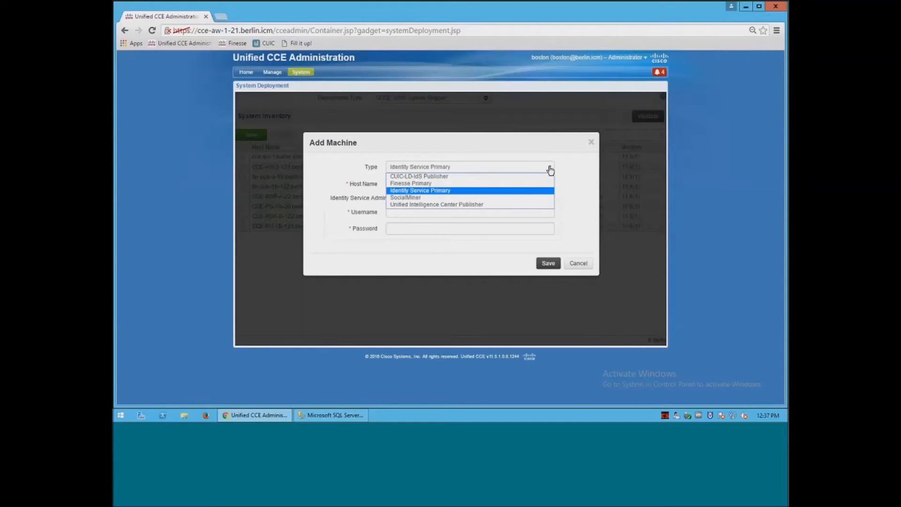
click(494, 178)
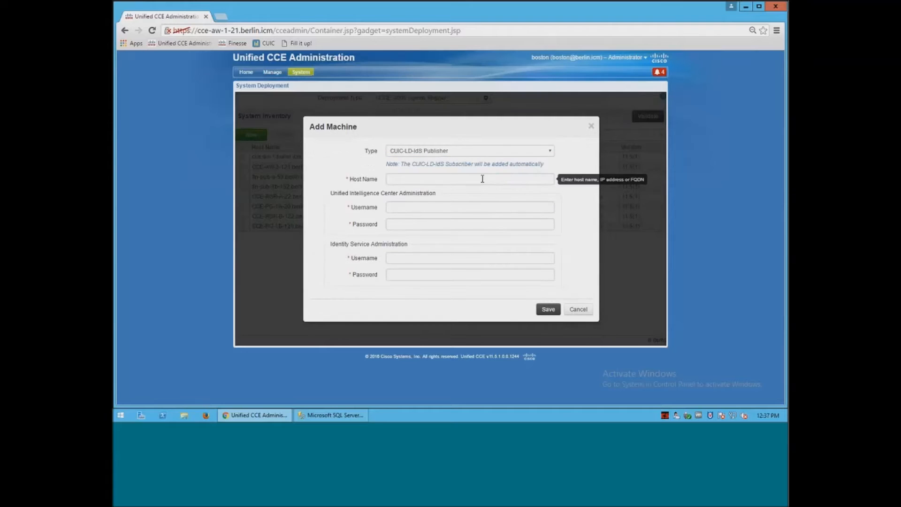
click(475, 180)
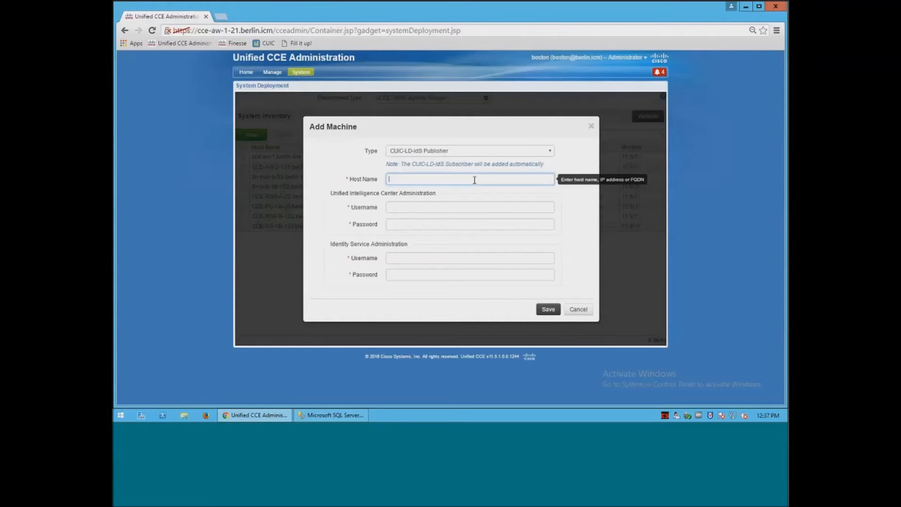
text(cui)
click(460, 190)
Enter admin credentials for Intelligence Center and Identity Service, then save the publisher.
click(449, 207)
text(admin)
key(Tab)
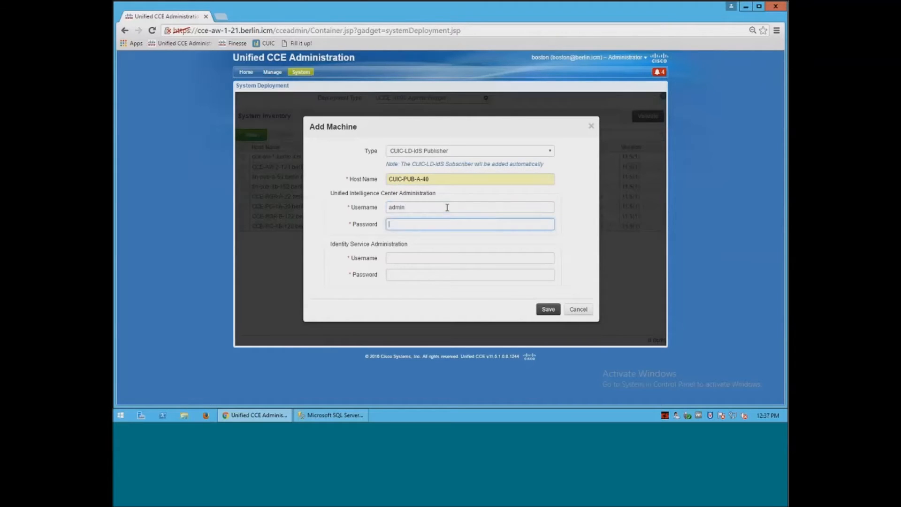
text(******)
key(Tab)
text(ad)
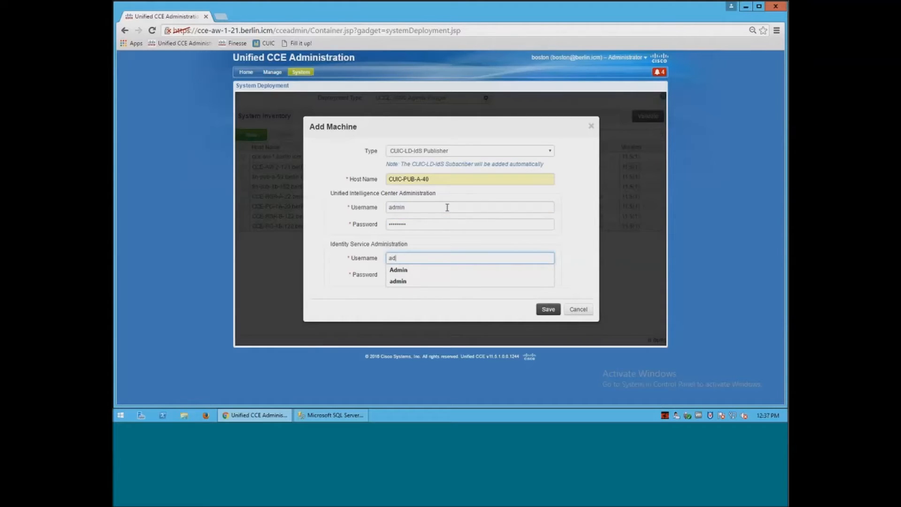
text(min)
key(Tab)
text(•••••••)
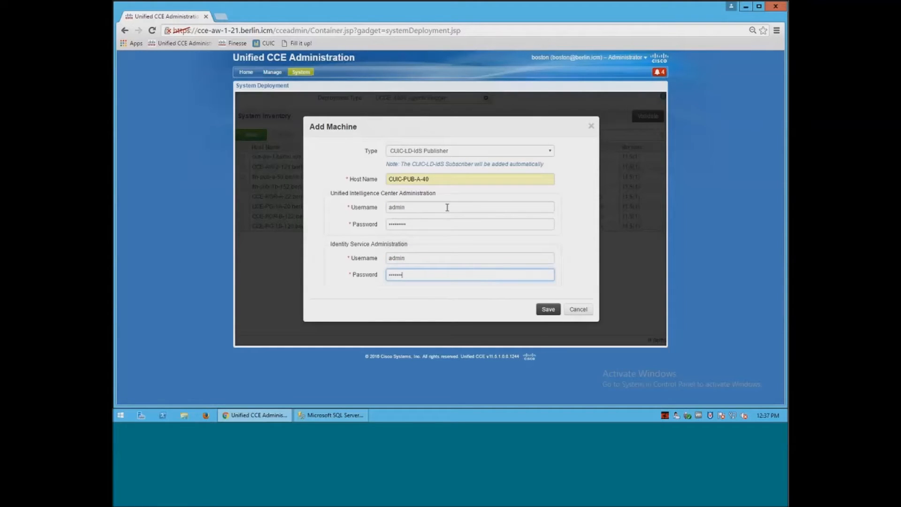
click(548, 309)
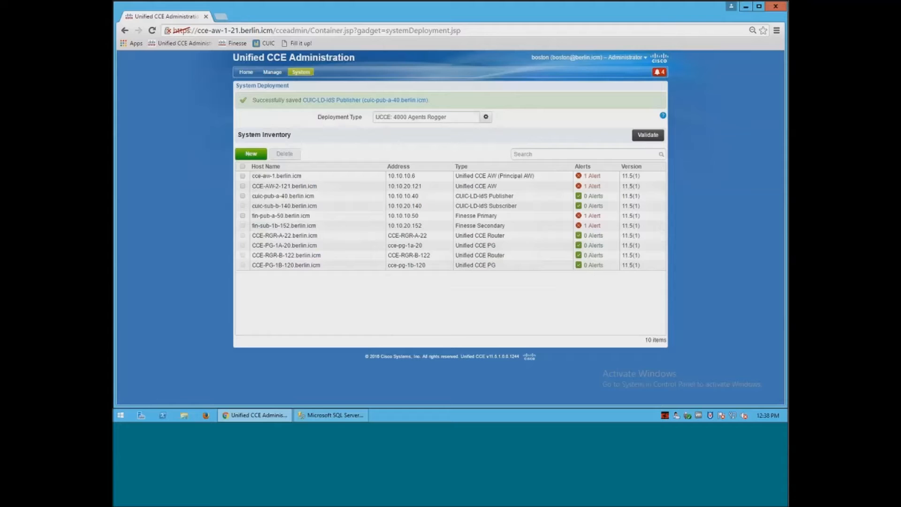
Open the Single Sign-On page, review its four sections, and launch Identity Service Management.
click(303, 75)
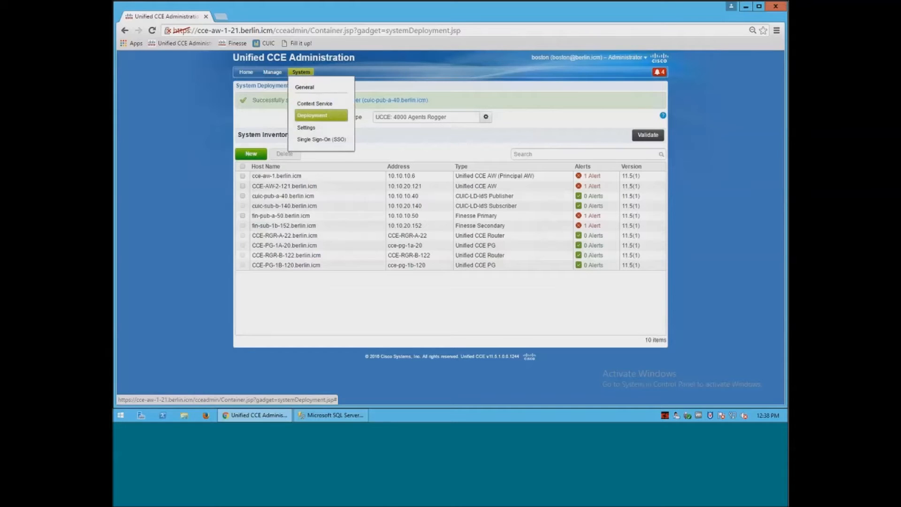
click(313, 140)
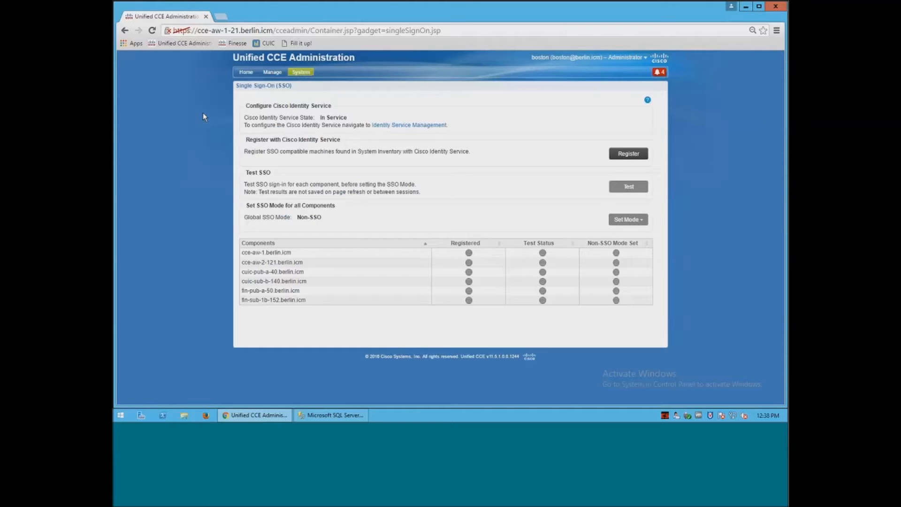
drag(245, 106, 330, 103)
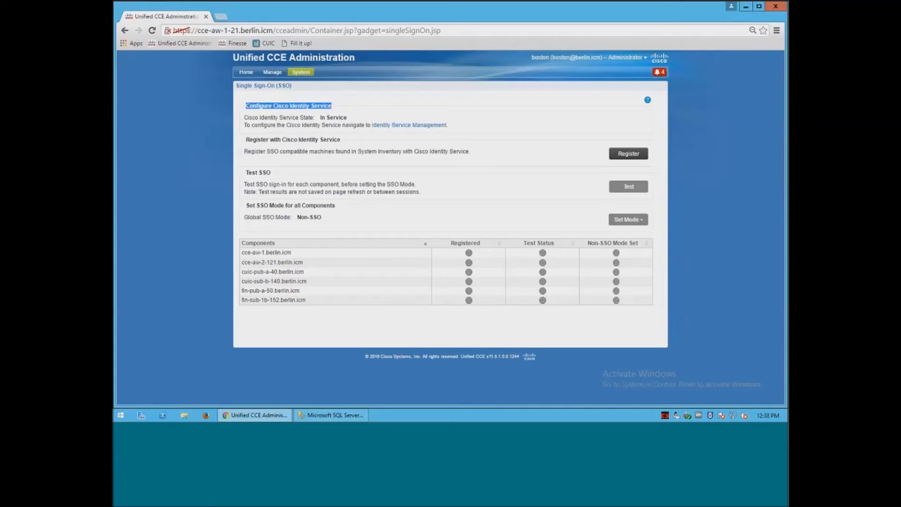
drag(246, 140, 332, 141)
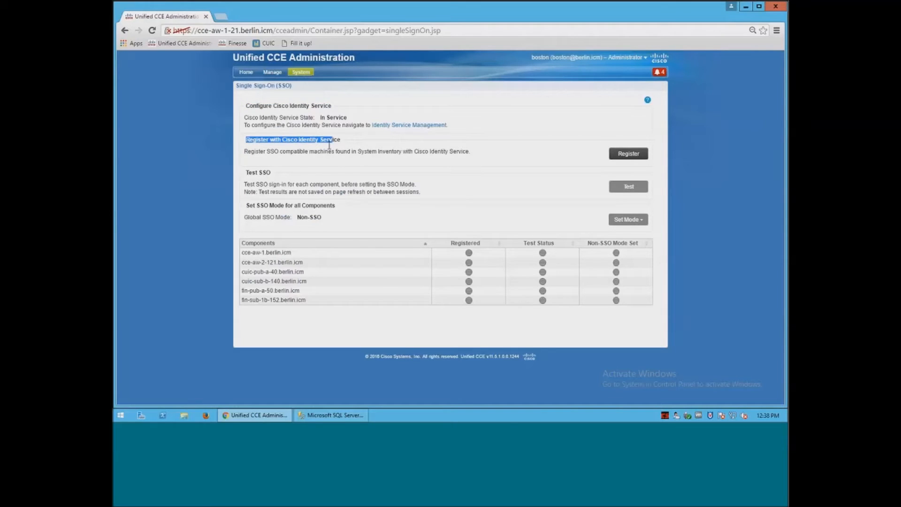
drag(245, 174, 273, 174)
drag(245, 206, 336, 208)
click(223, 114)
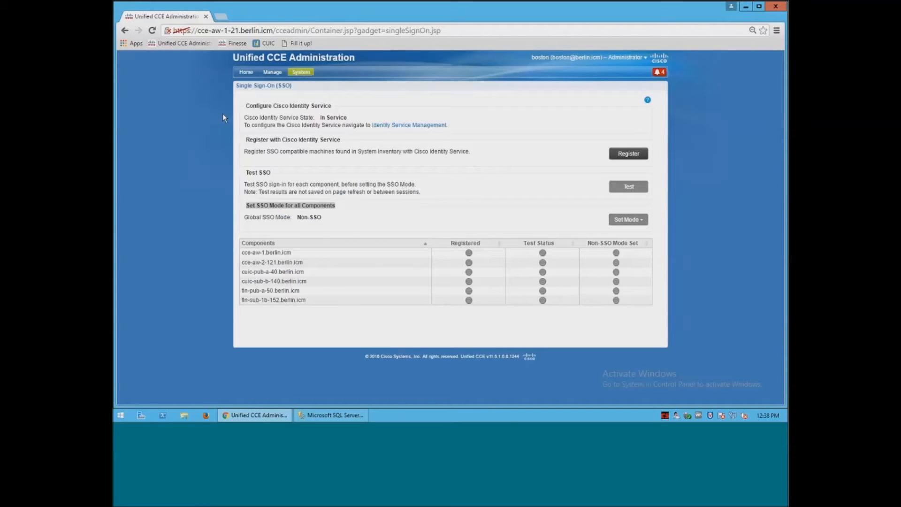
click(414, 127)
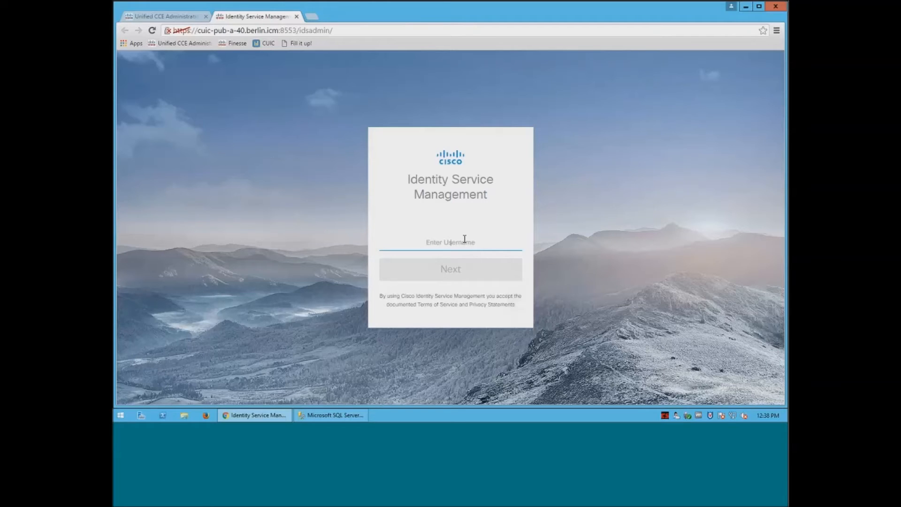
Sign in to Identity Service Management with the admin username and its password.
text(admin)
key(Tab)
click(457, 272)
text(•)
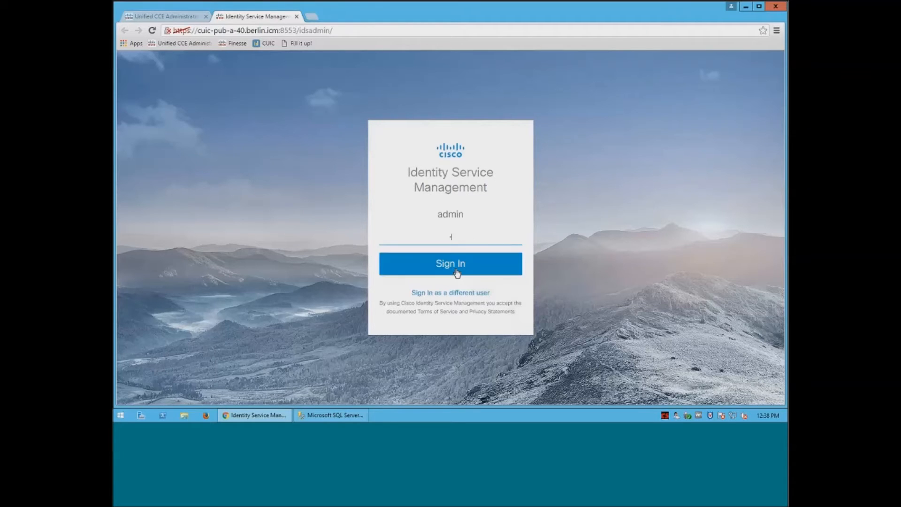
text(•••••••)
click(457, 271)
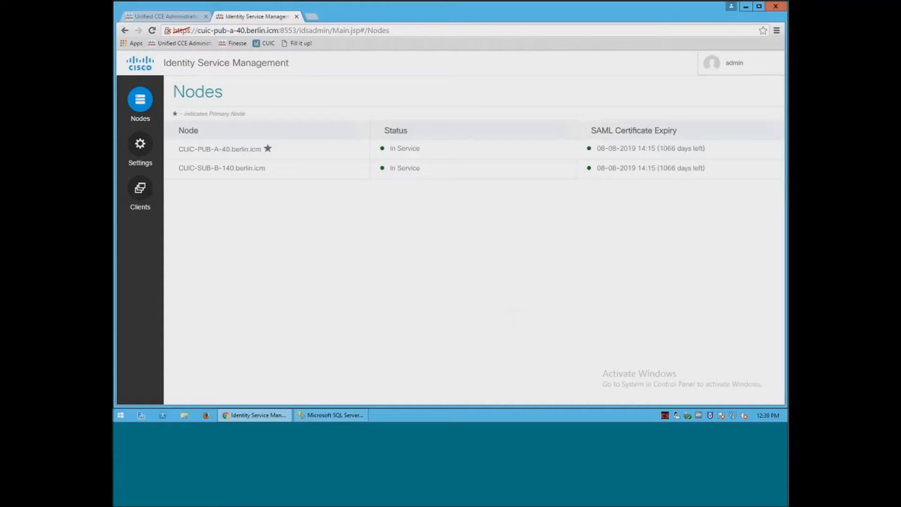
Download the SP metadata file from IdS Trust settings and advance to Upload IdP Metadata.
click(142, 147)
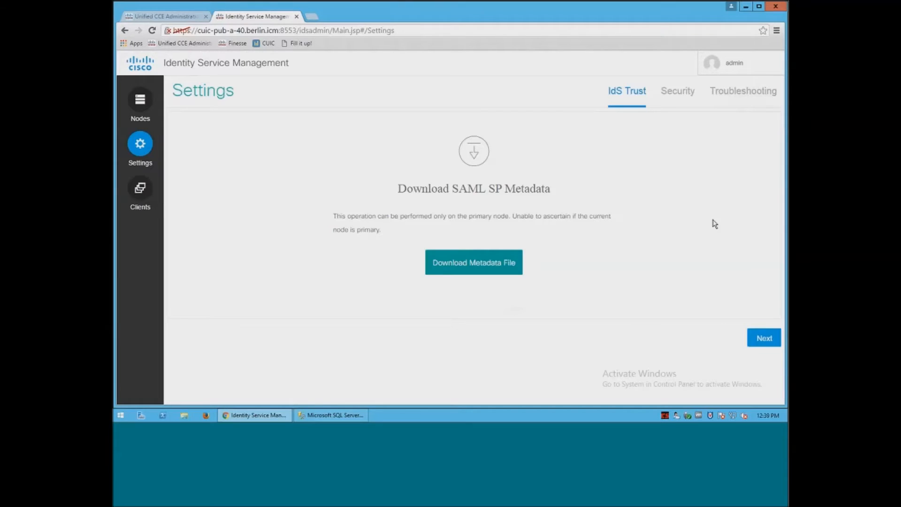
click(502, 262)
click(763, 339)
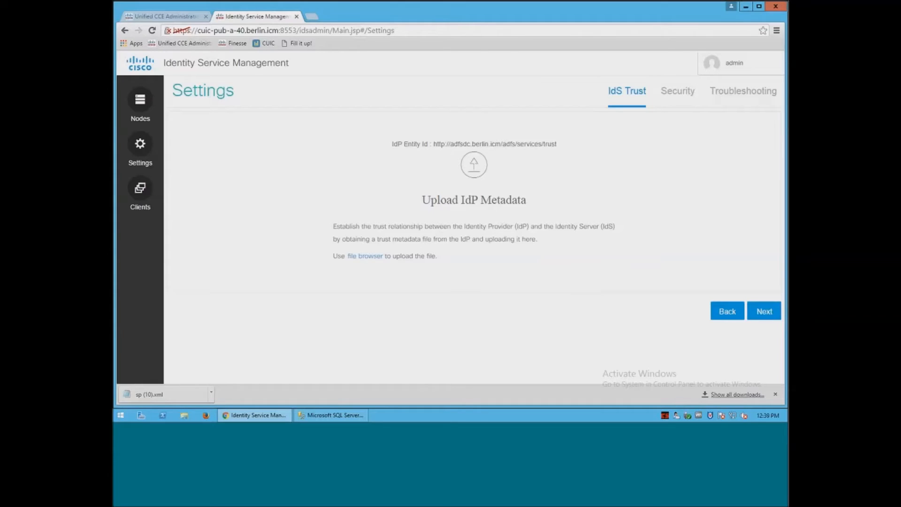
Run Test SSO Setup and sign in through the ADFS popup with the supervisor test account.
click(770, 317)
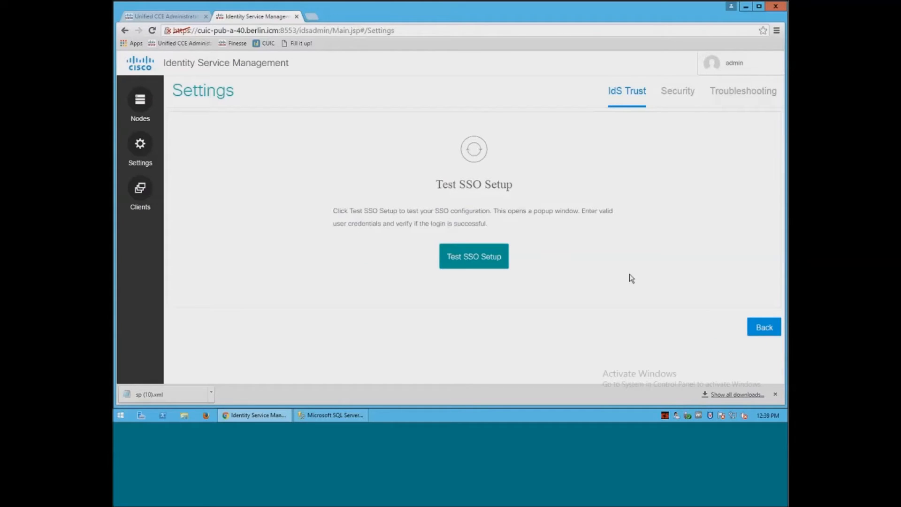
click(475, 259)
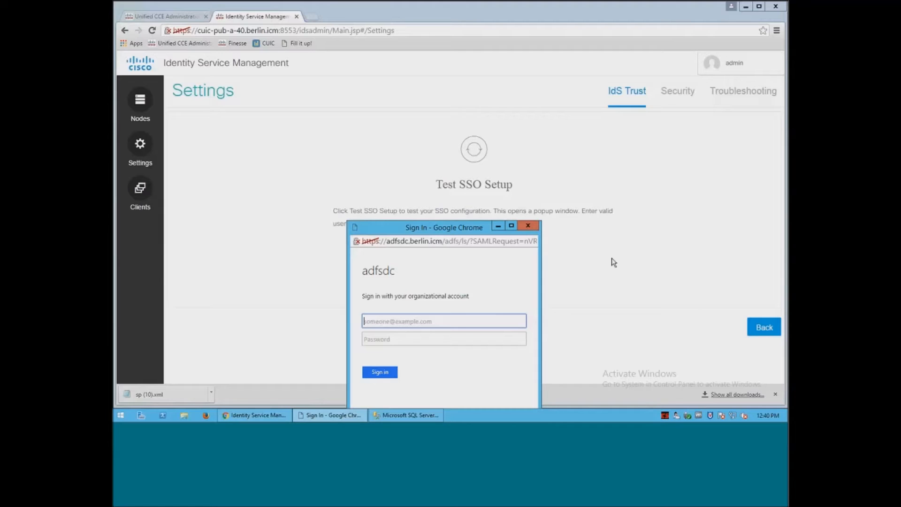
key(Tab)
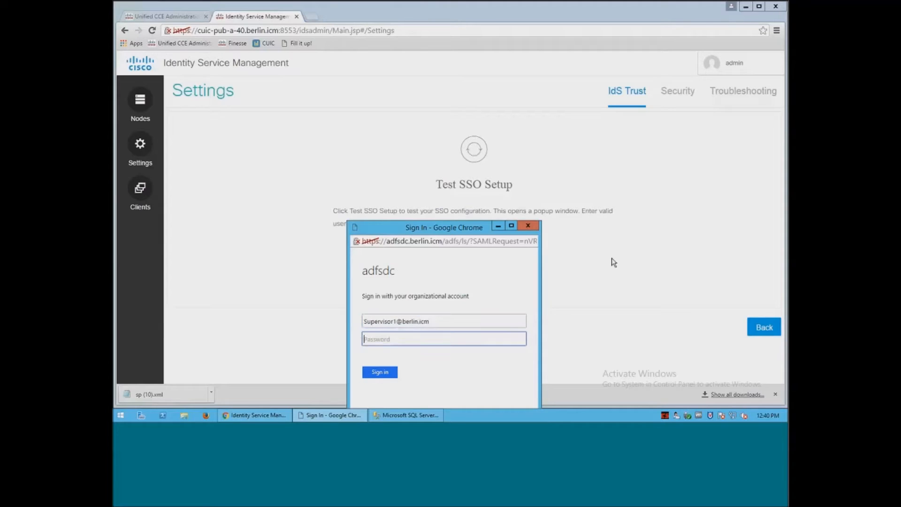
text(••••••)
click(389, 374)
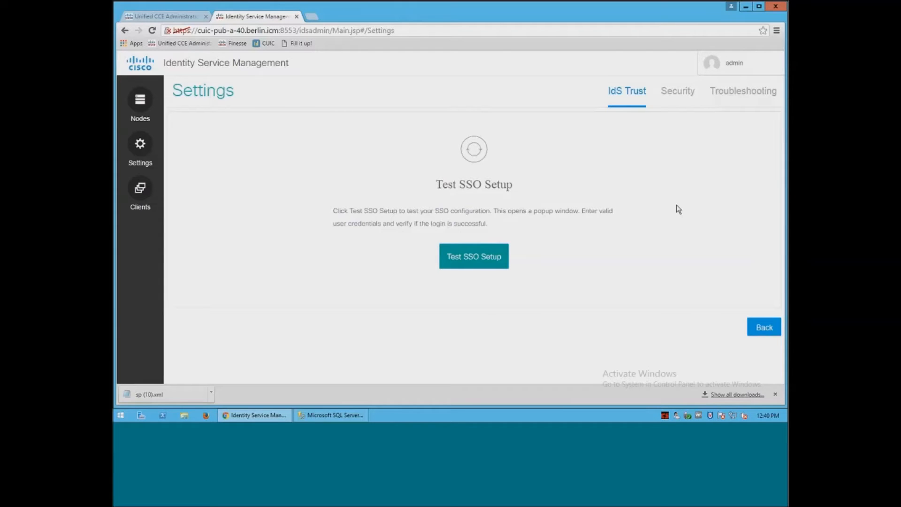
Show the Security token settings: Refresh 2 hours, Authorization Code 1 minute, Access 5 minutes.
click(684, 94)
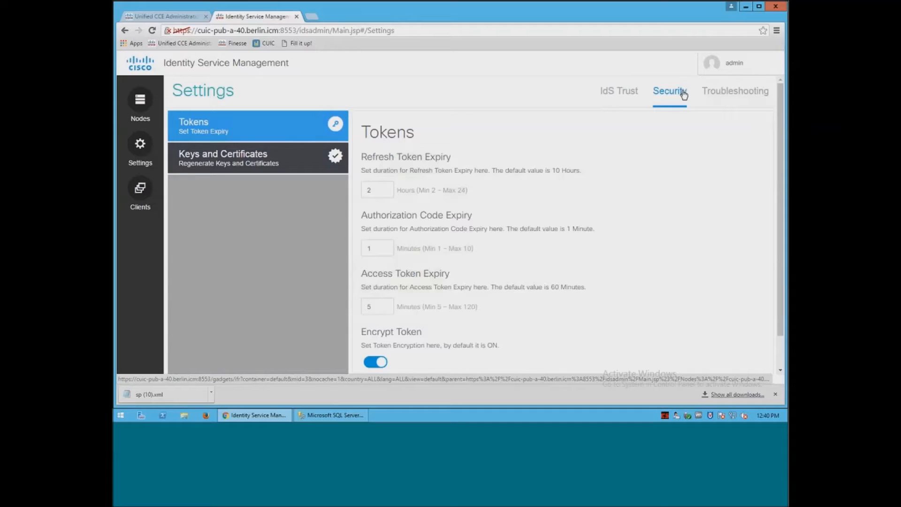
Review the troubleshooting log level choices, sign out as admin, and close Identity Service Management.
click(747, 93)
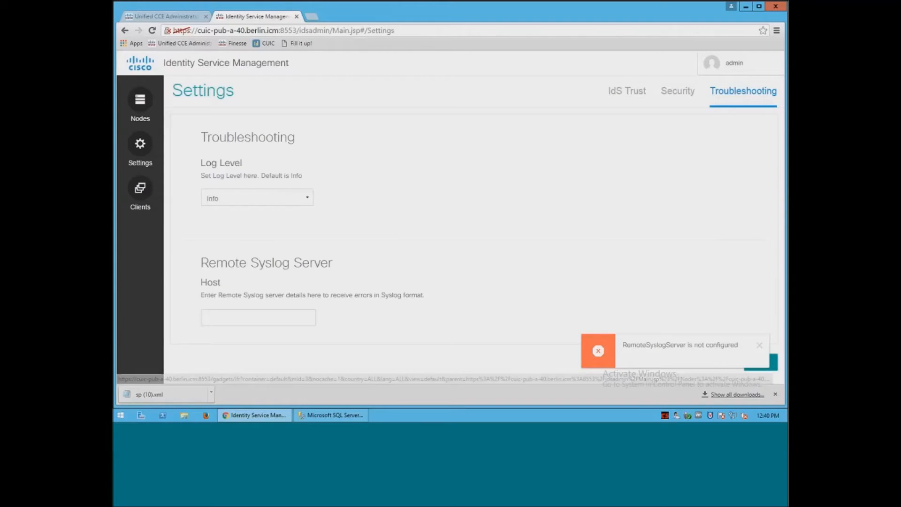
click(307, 197)
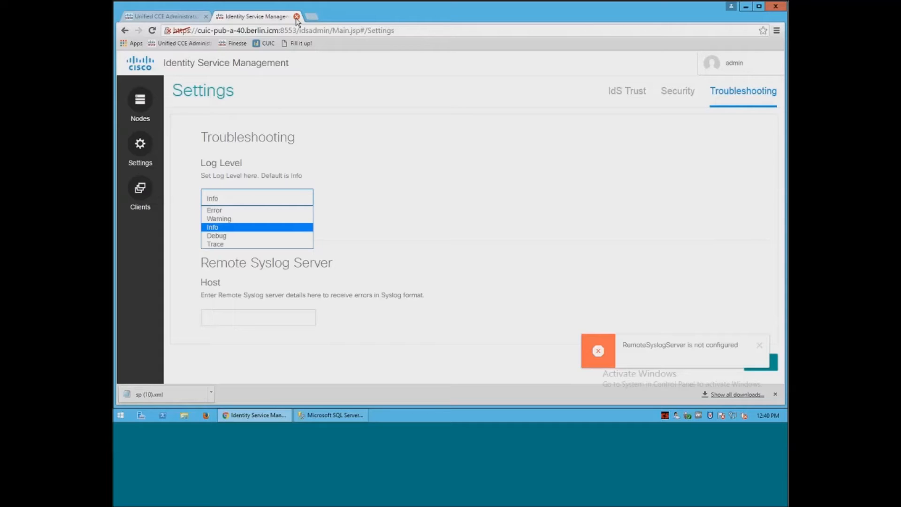
click(737, 66)
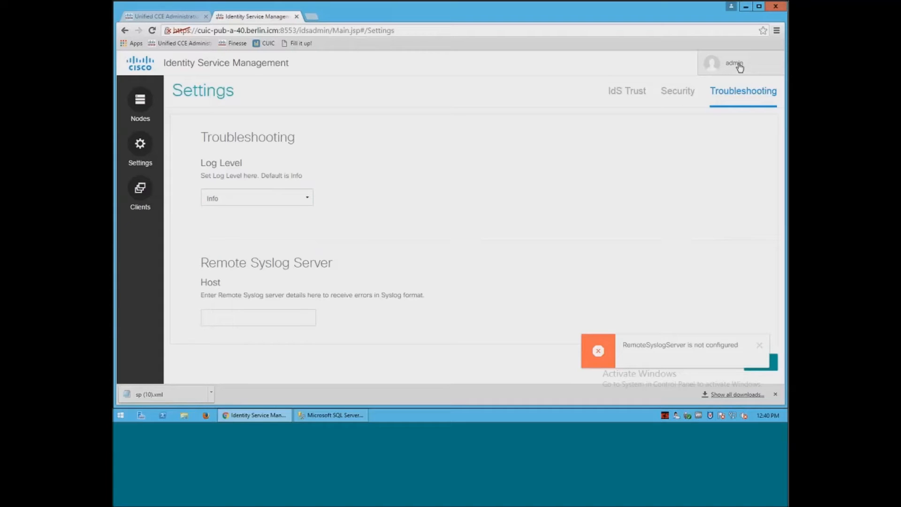
click(720, 83)
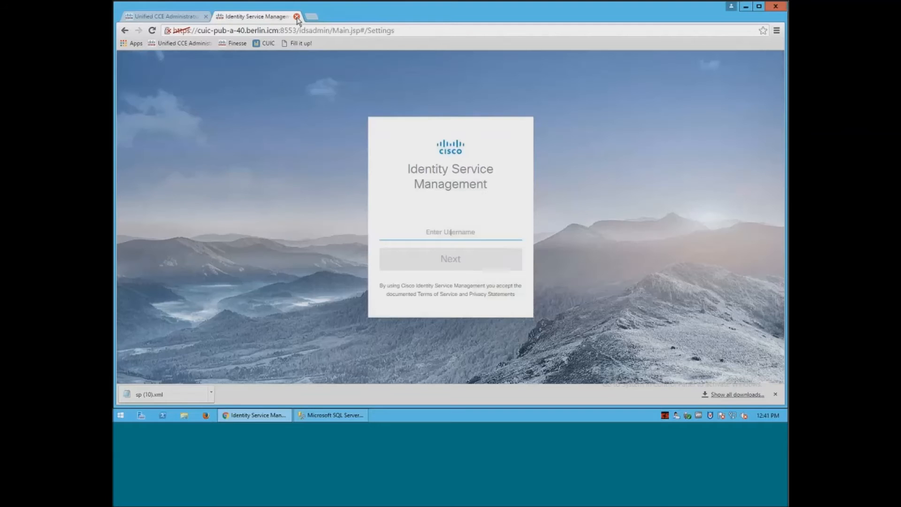
click(297, 16)
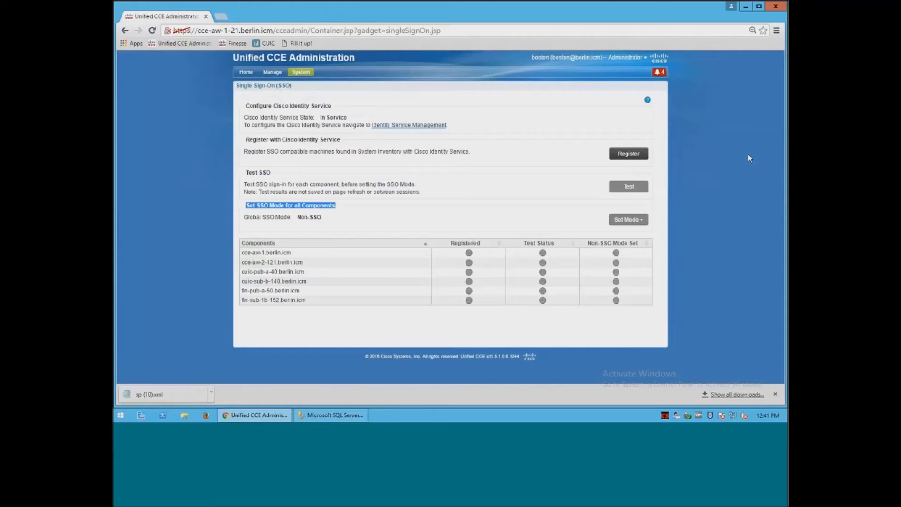
Register the machines with Cisco Identity Service, then go to System Inventory for the four failures.
click(633, 154)
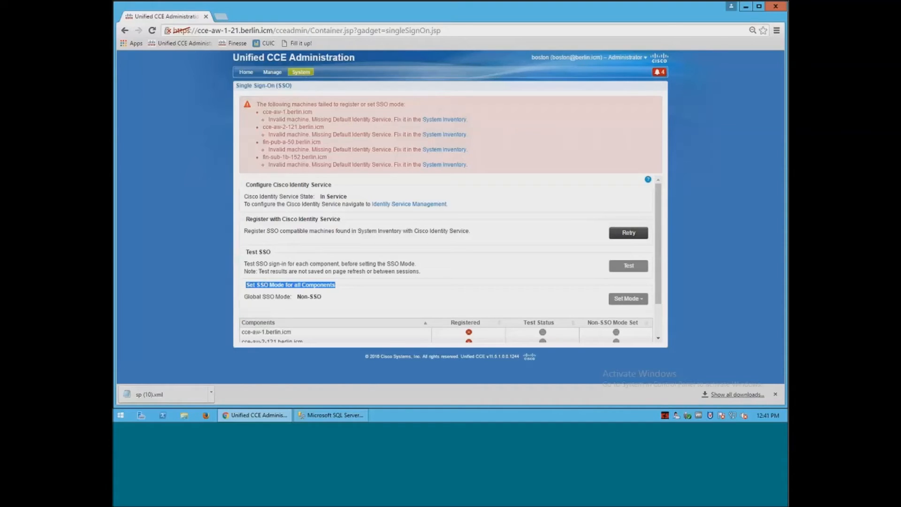
click(448, 124)
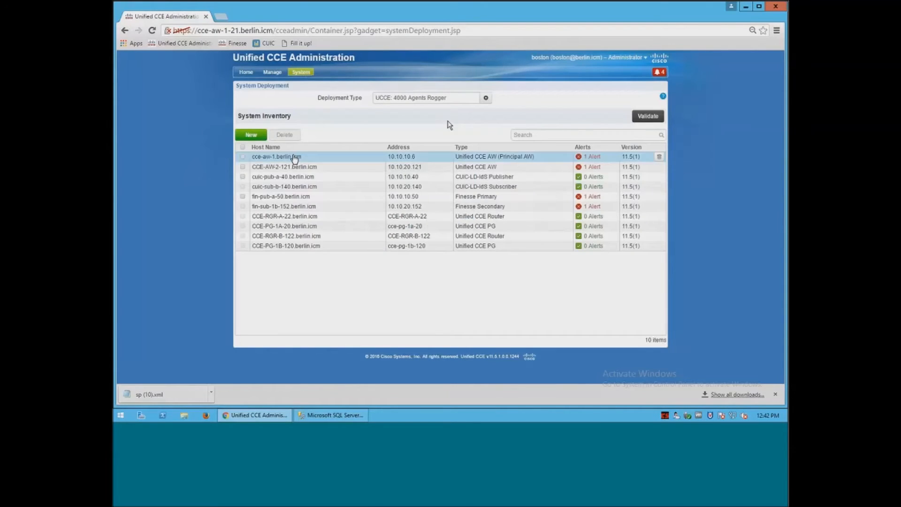
Set CUIC-PUB-A-40 as the default identity service for AW machines cce-aw-1 and CCE-AW-2-121.
click(287, 157)
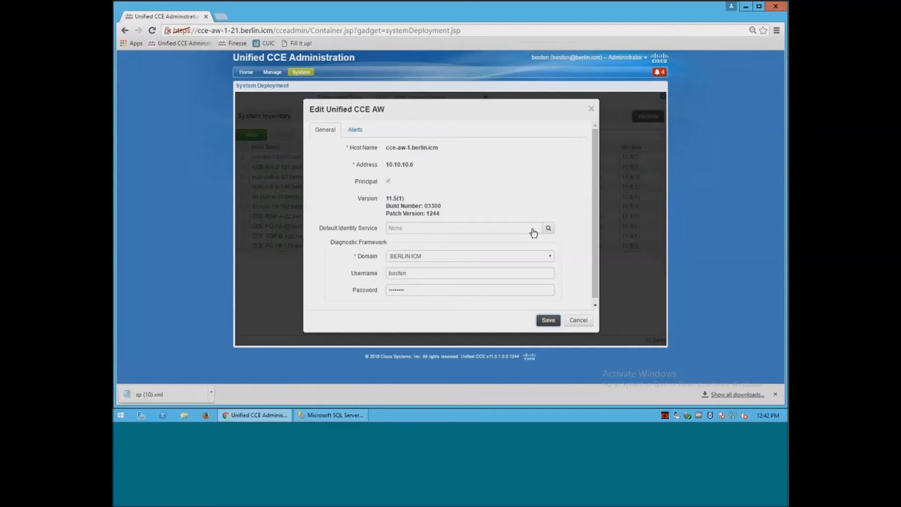
click(534, 231)
click(473, 166)
click(549, 321)
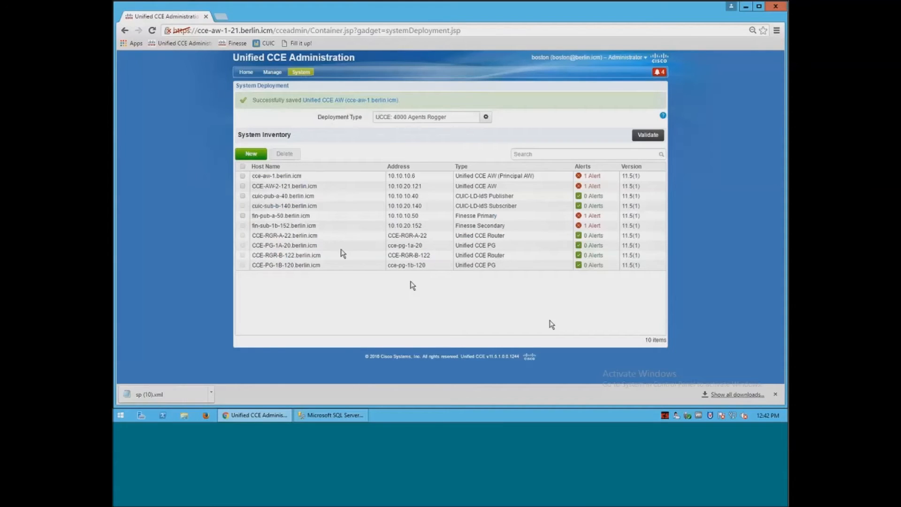
click(295, 188)
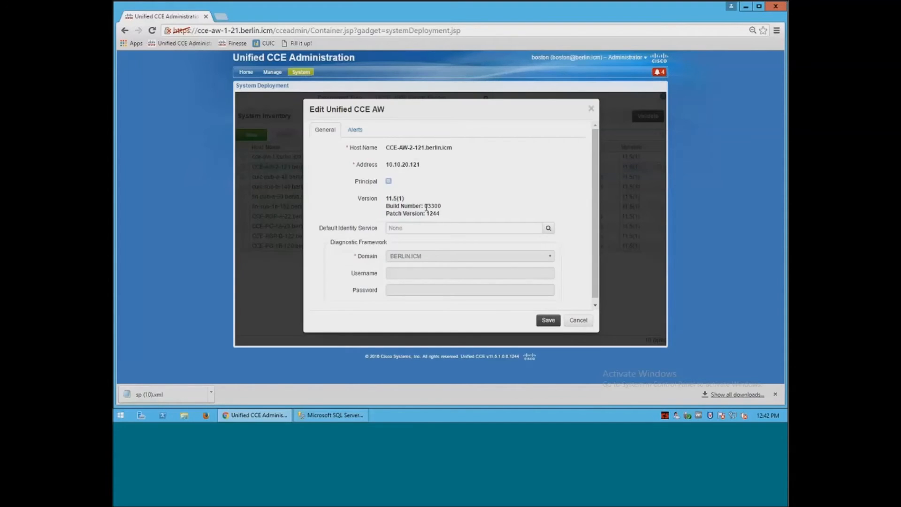
click(520, 231)
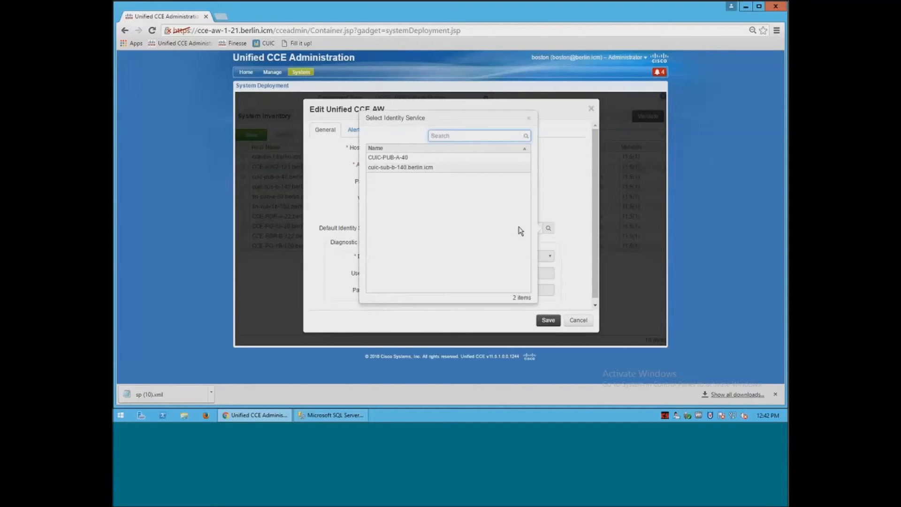
click(487, 159)
click(547, 320)
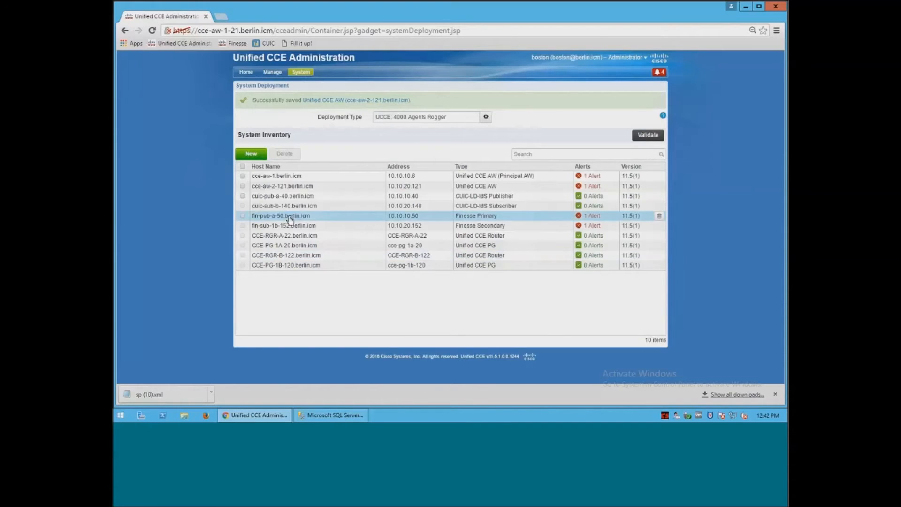
Set CUIC-PUB-A-40 as the default identity service for Finesse servers fin-pub-a-50 and fin-sub-1b-152.
click(289, 218)
click(484, 205)
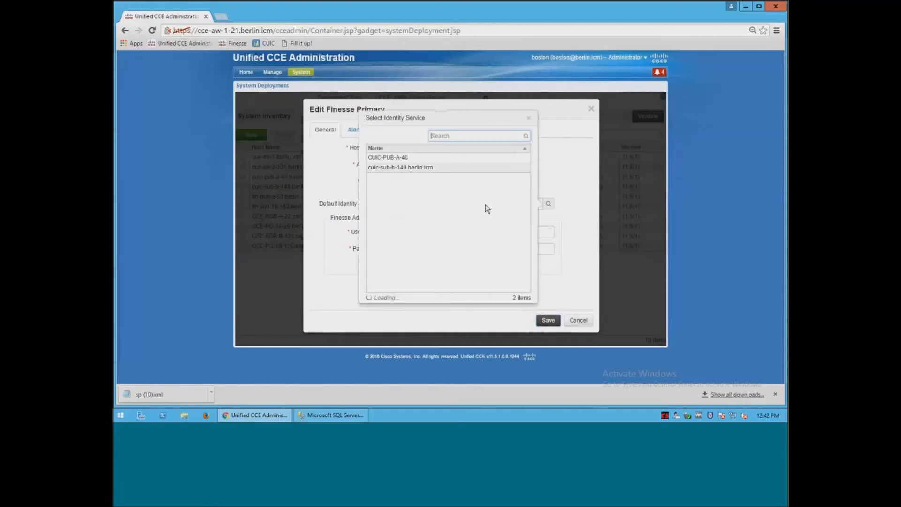
click(476, 158)
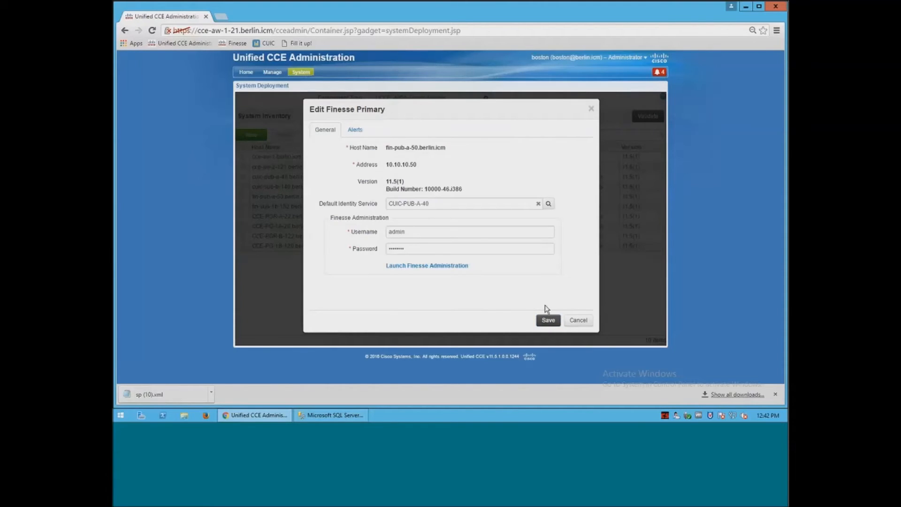
click(549, 321)
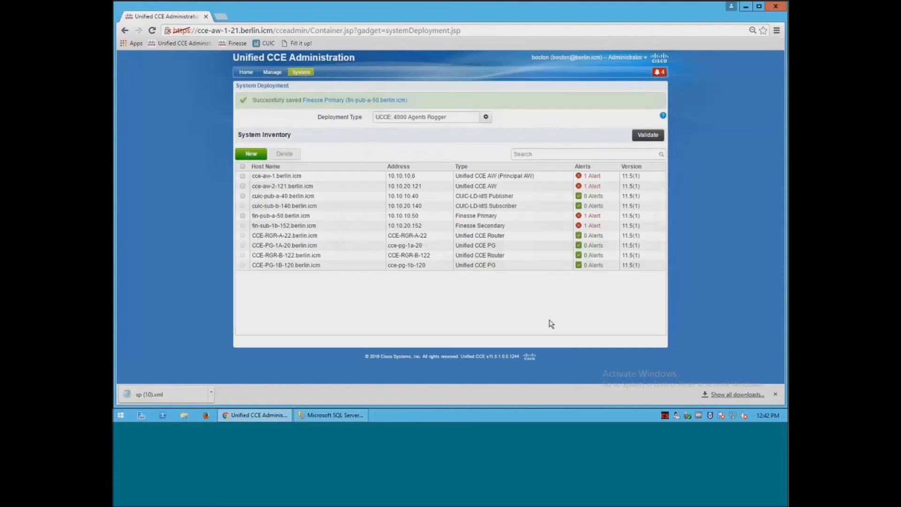
click(303, 226)
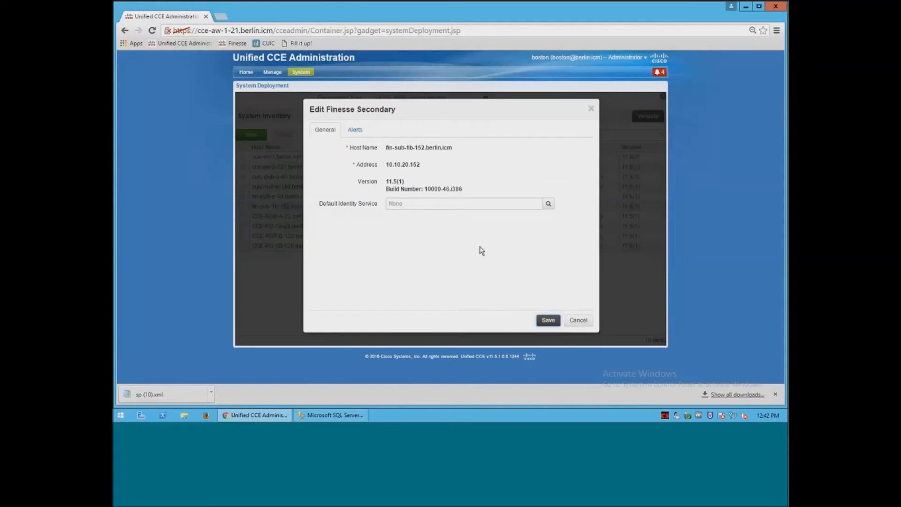
click(504, 205)
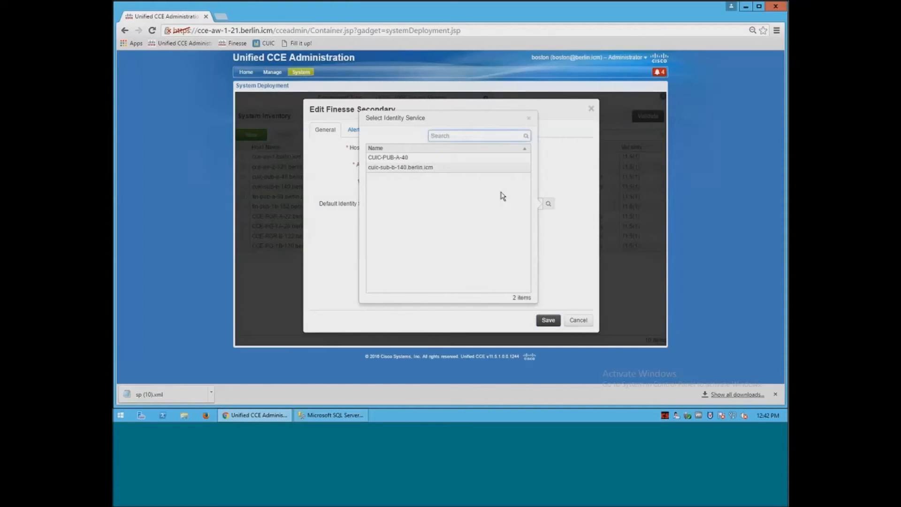
click(495, 161)
click(548, 321)
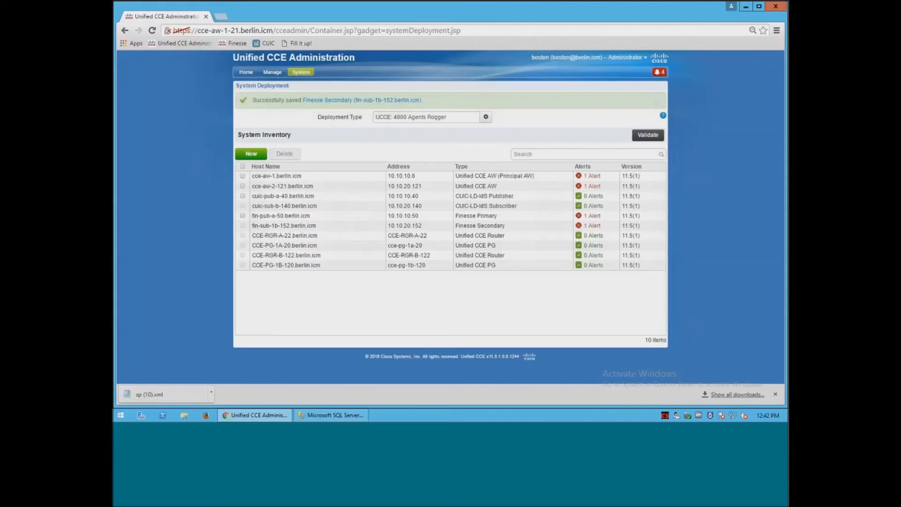
click(301, 72)
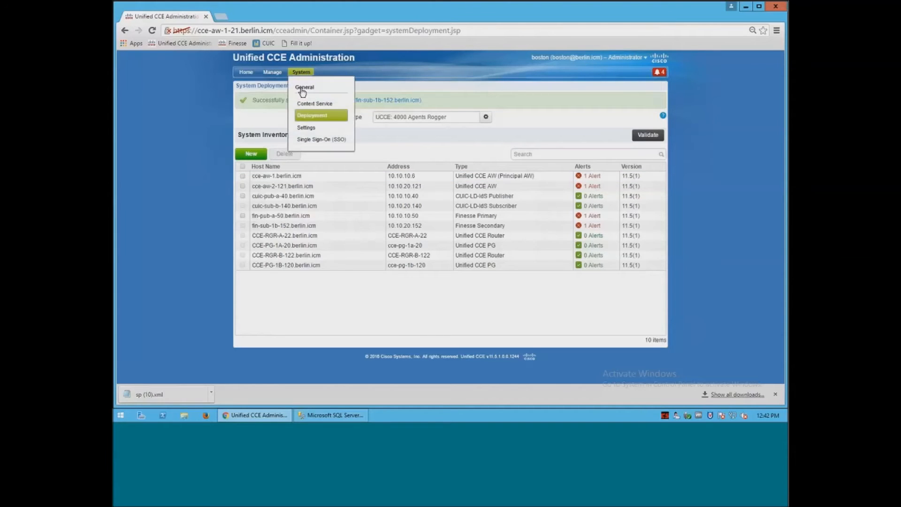
Run the SSO test on the Single Sign-On page until all six components show a green check.
click(308, 139)
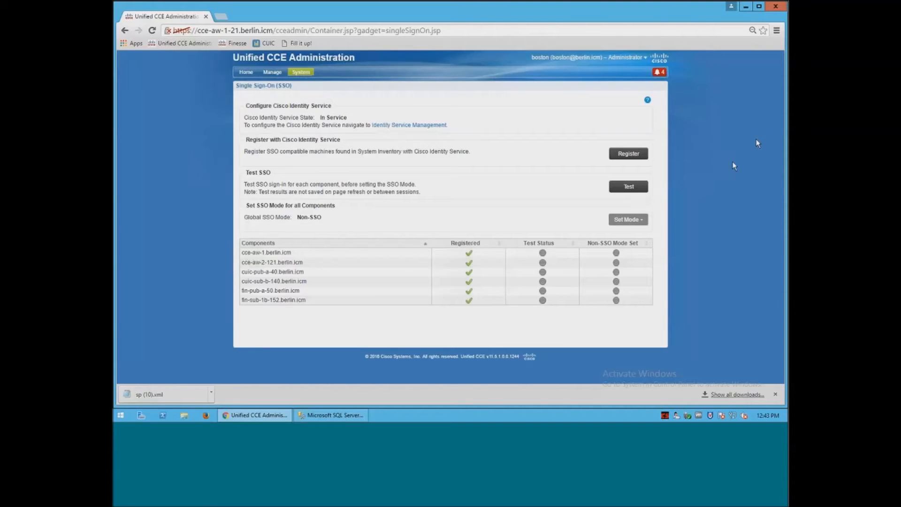
click(629, 187)
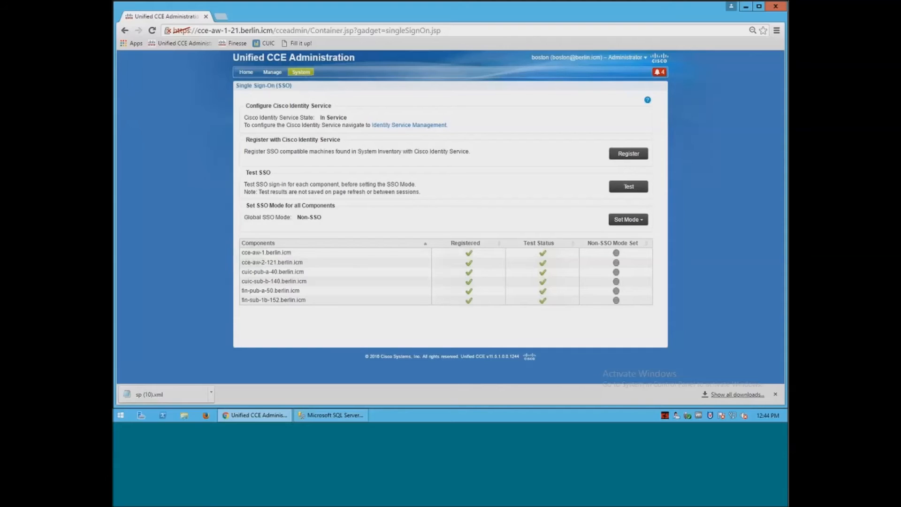
drag(244, 217, 335, 221)
click(335, 220)
click(746, 7)
Launch Configuration Manager and open Agent Explorer under Tools > Explorer Tools.
double_click(126, 323)
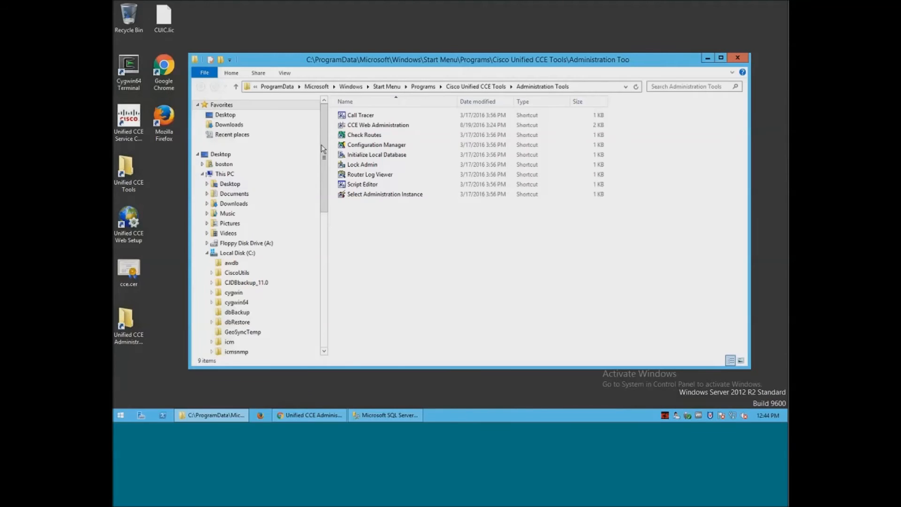
click(343, 145)
double_click(343, 145)
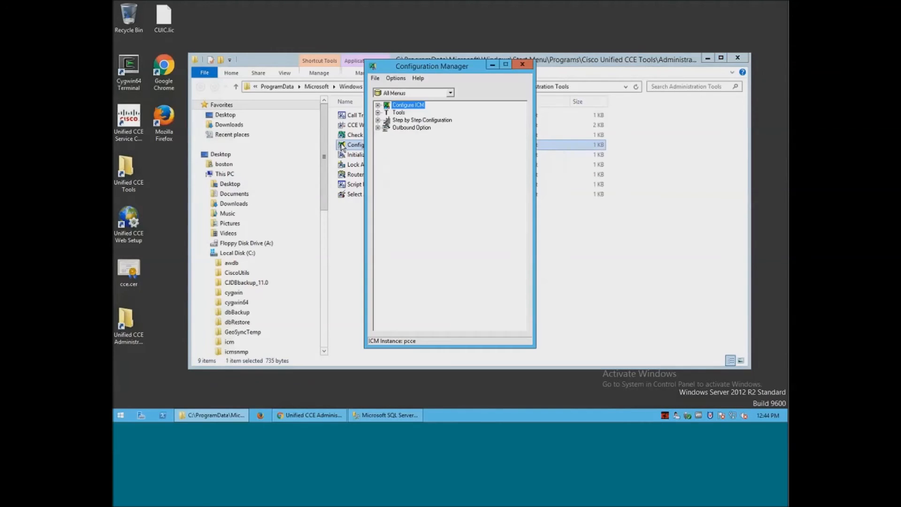
click(378, 113)
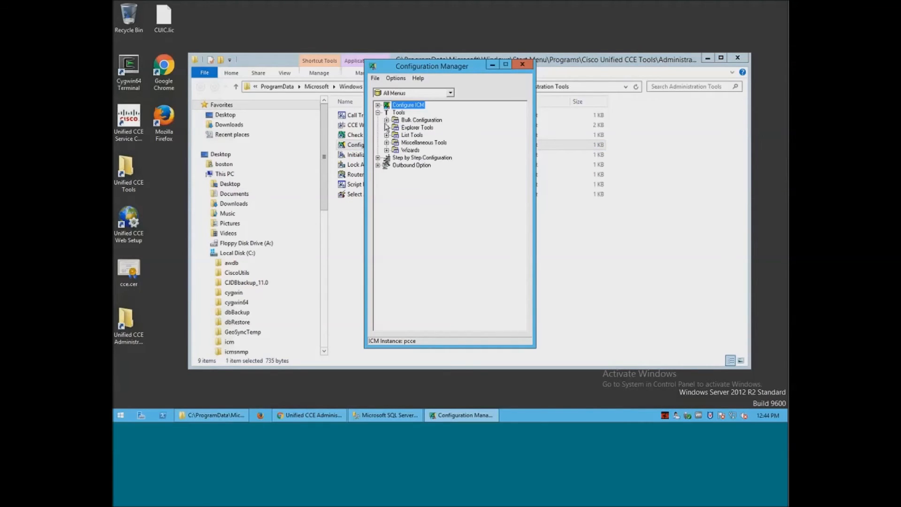
click(387, 127)
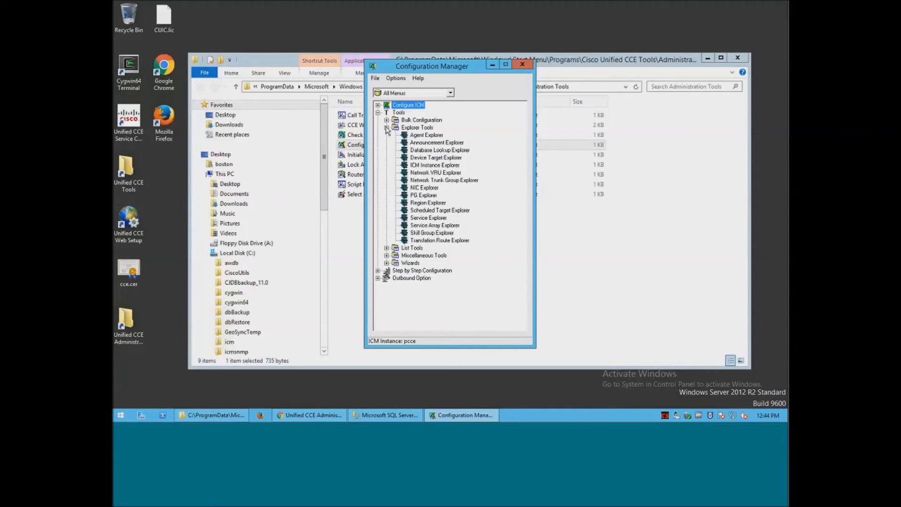
double_click(411, 135)
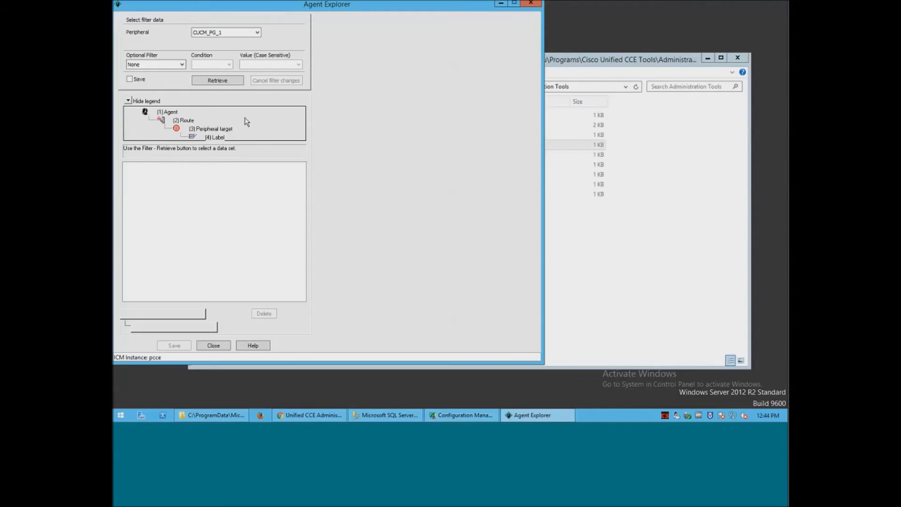
Retrieve CUCM_PG_1 agents and start a new agent with first name 'Sample', last name 'Agen', and a password.
click(214, 81)
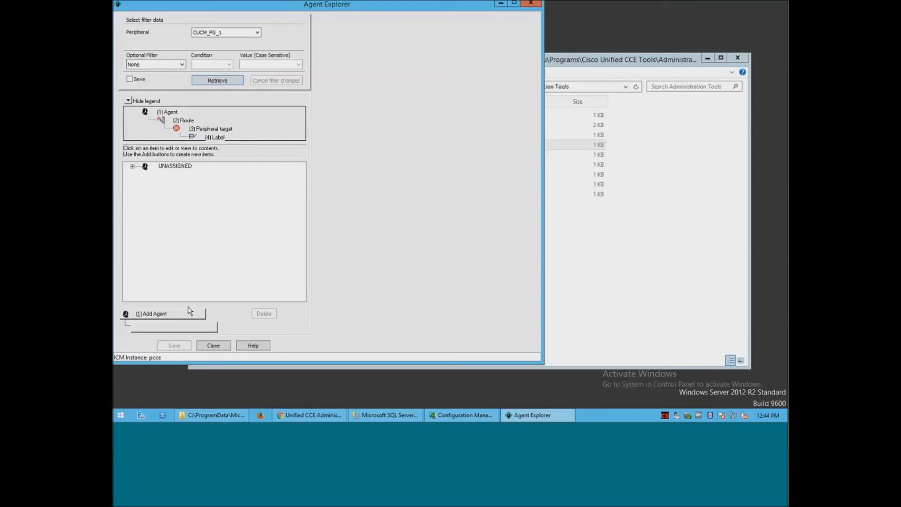
click(189, 314)
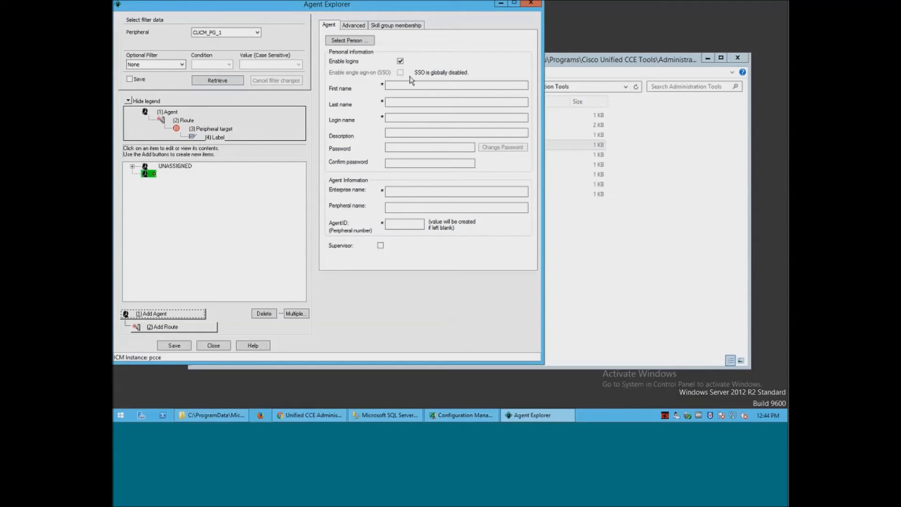
click(459, 85)
text(Sample)
key(Tab)
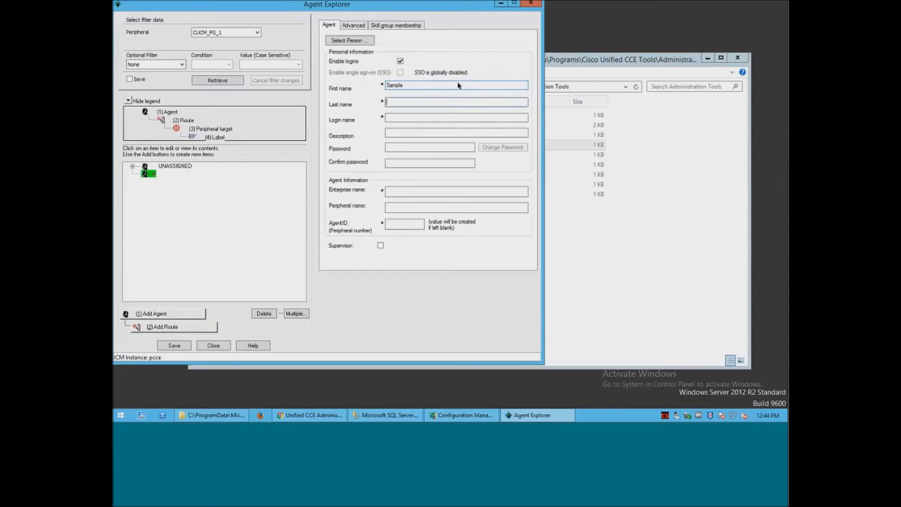
text(Agent)
click(423, 146)
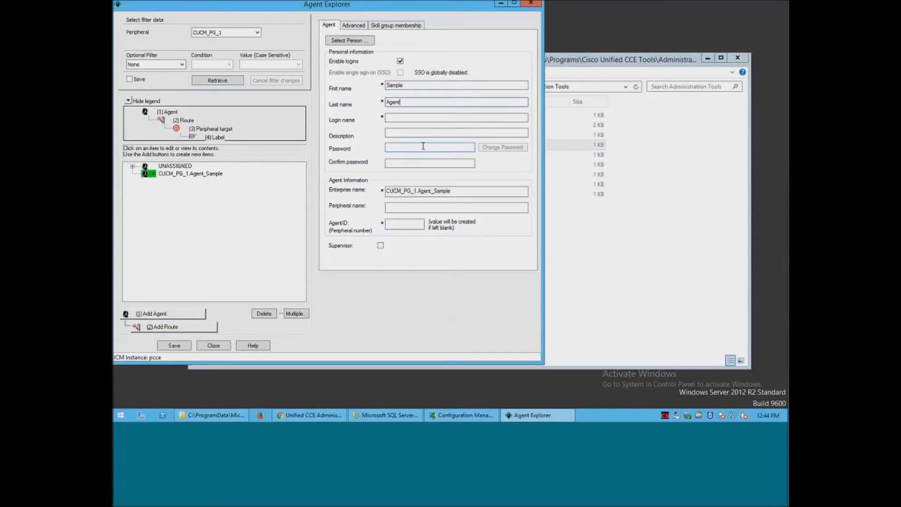
text(12345678)
Close Agent Explorer without saving the new agent and return to the CCE Administration browser.
click(220, 346)
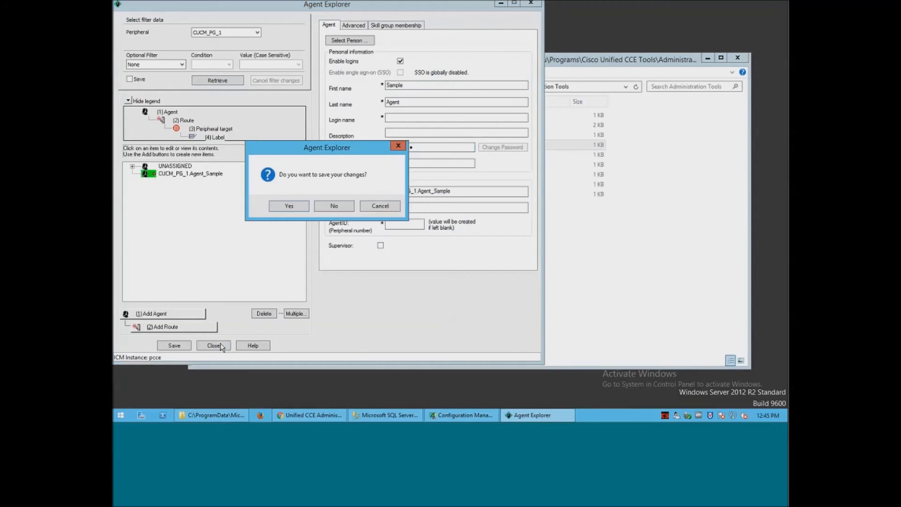
click(340, 208)
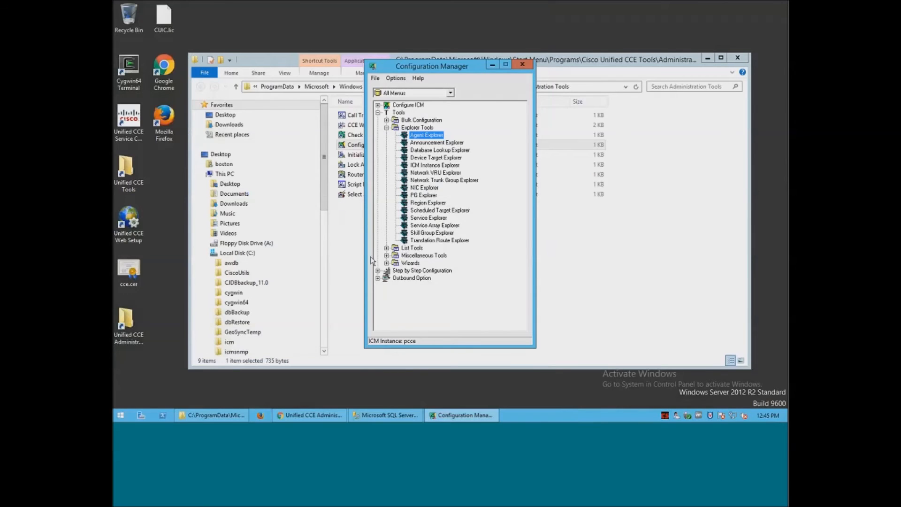
click(325, 417)
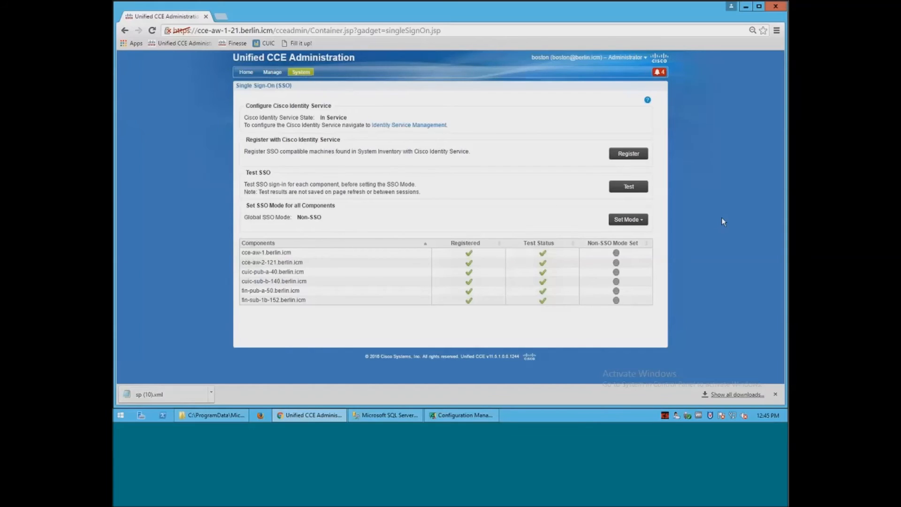
Set the global SSO mode to Hybrid, then minimize the browser.
click(639, 220)
click(632, 245)
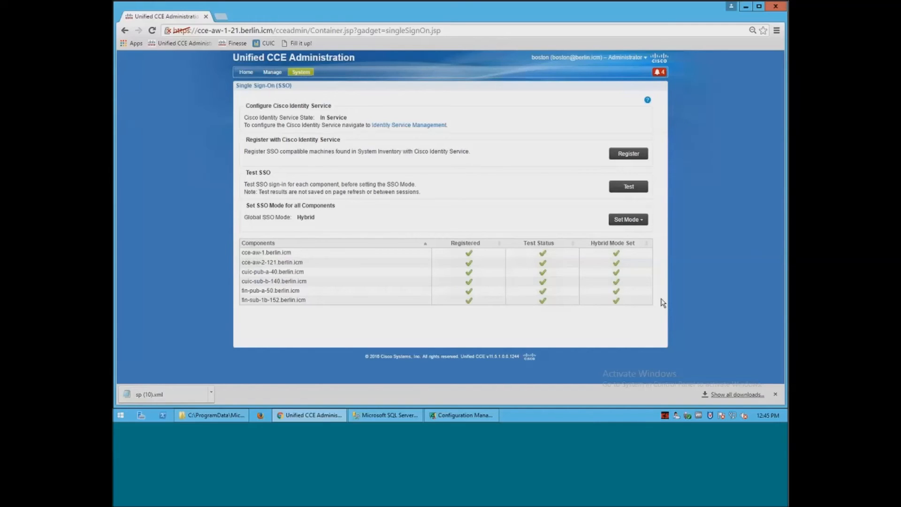
click(745, 7)
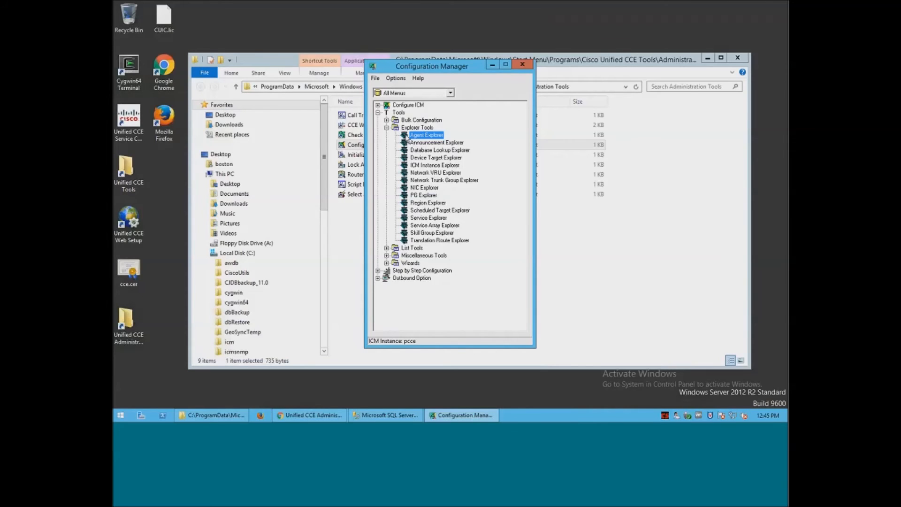
double_click(407, 137)
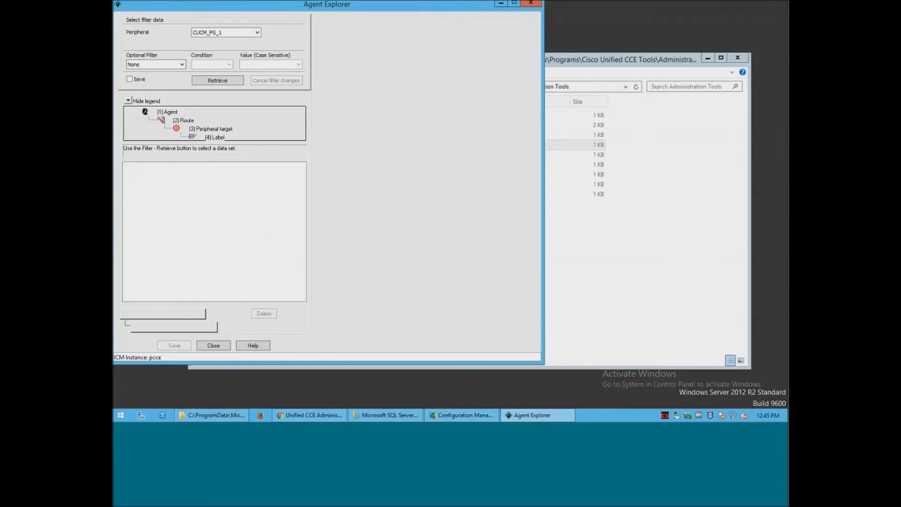
click(237, 82)
click(174, 316)
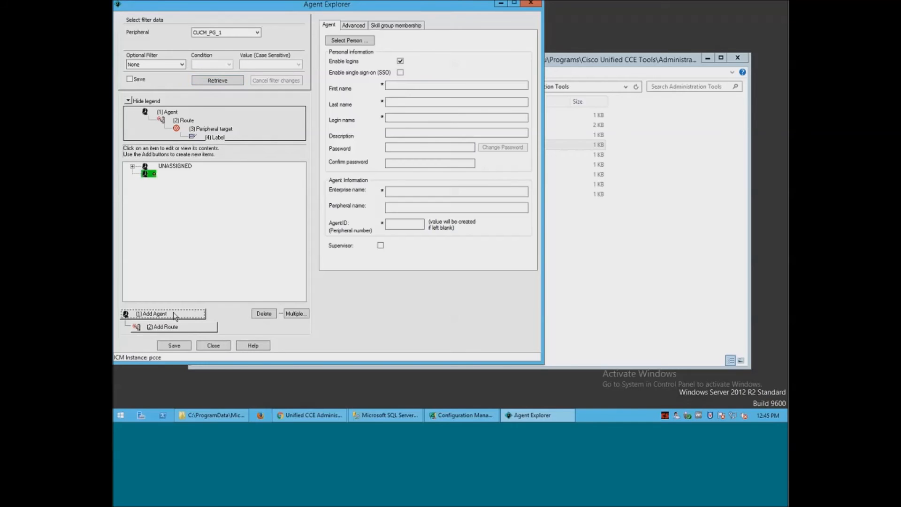
click(401, 72)
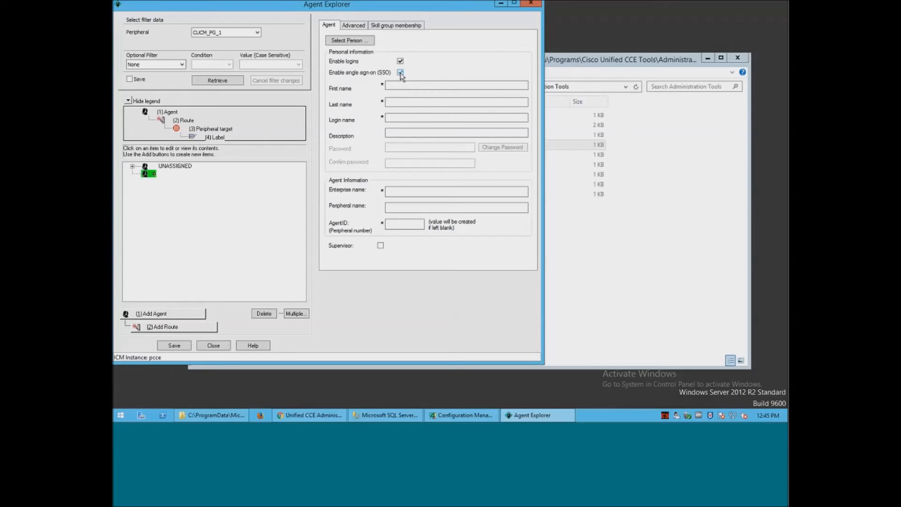
click(401, 73)
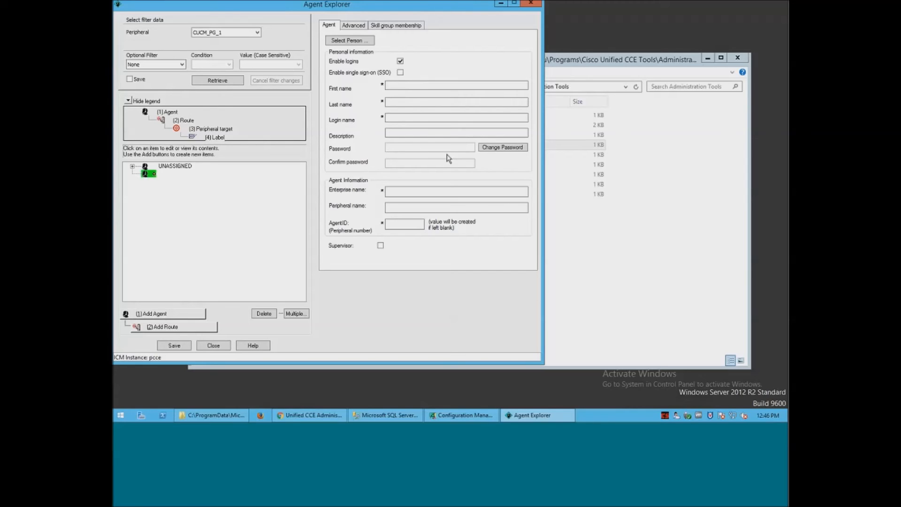
click(401, 72)
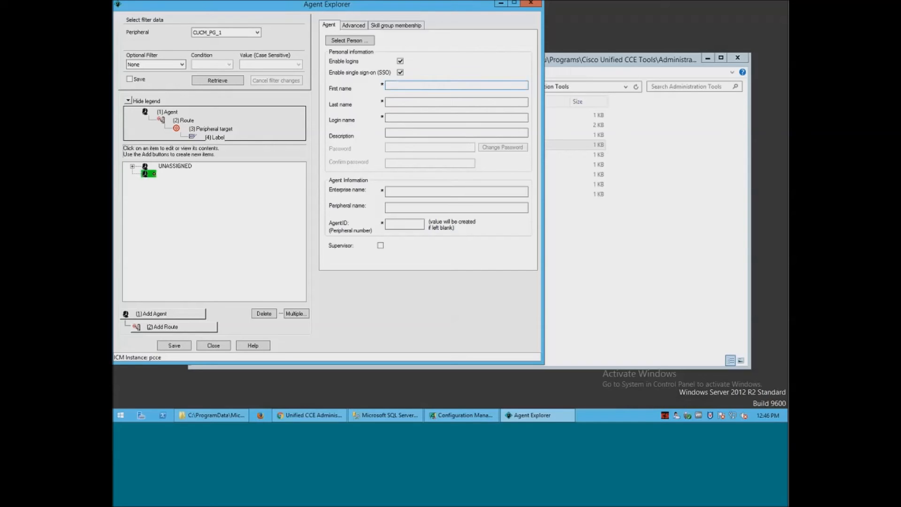
click(405, 86)
text(Sample)
key(Tab)
text(Agent)
key(Tab)
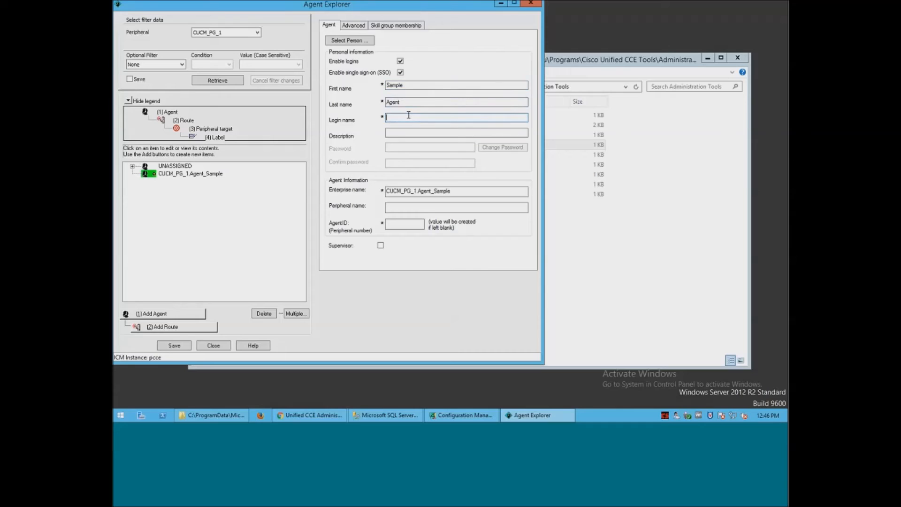
text(fred)
click(218, 349)
click(337, 207)
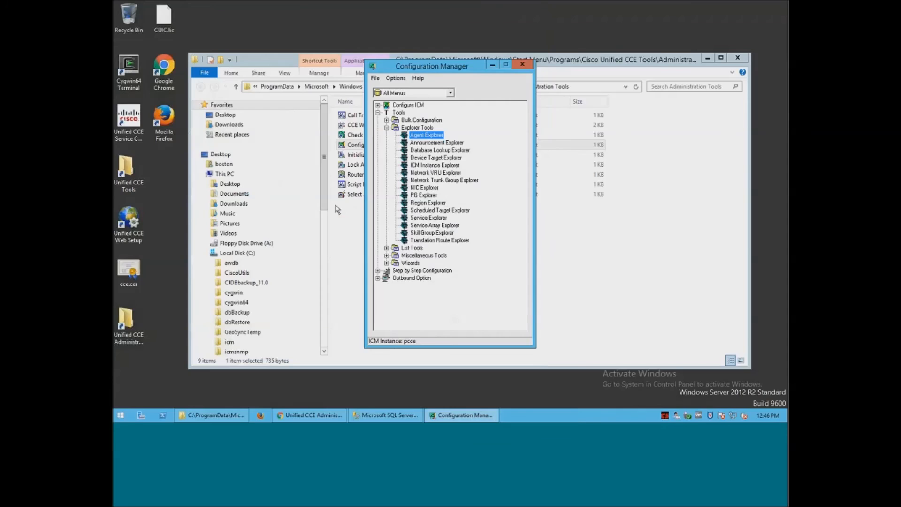
Switch the global SSO mode to SSO on the Single Sign-On page.
click(310, 415)
click(646, 220)
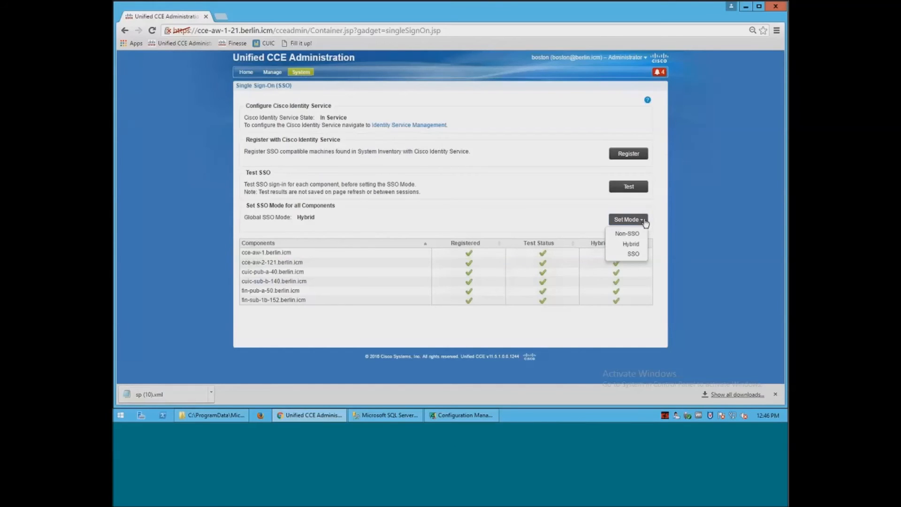
click(633, 254)
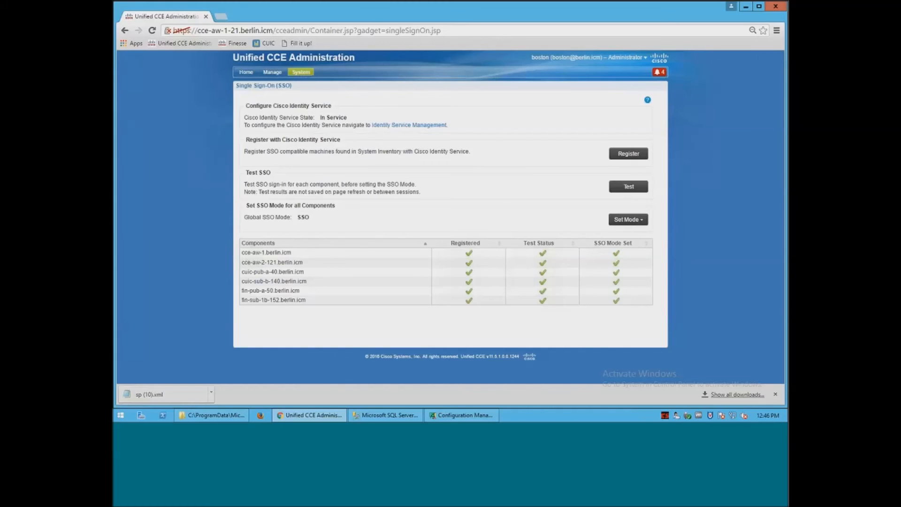
Sign out of CCE Administration and close the browser.
click(646, 58)
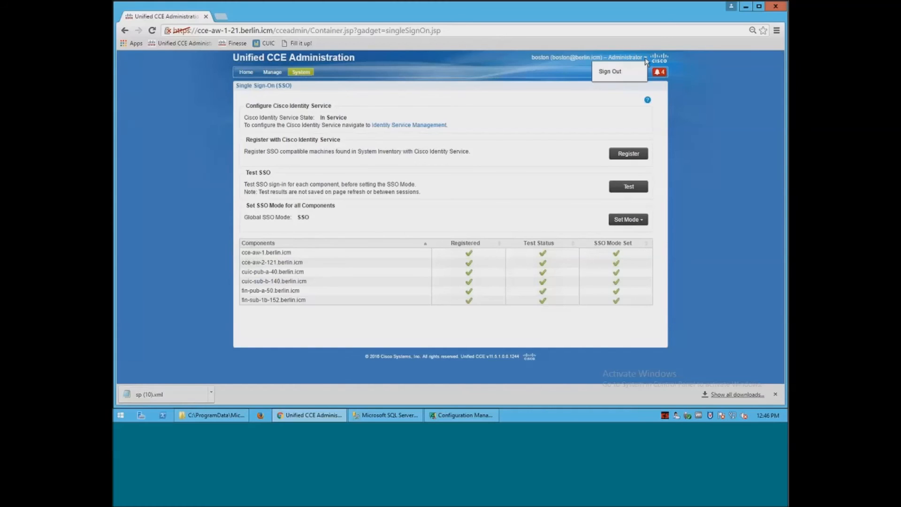
click(610, 71)
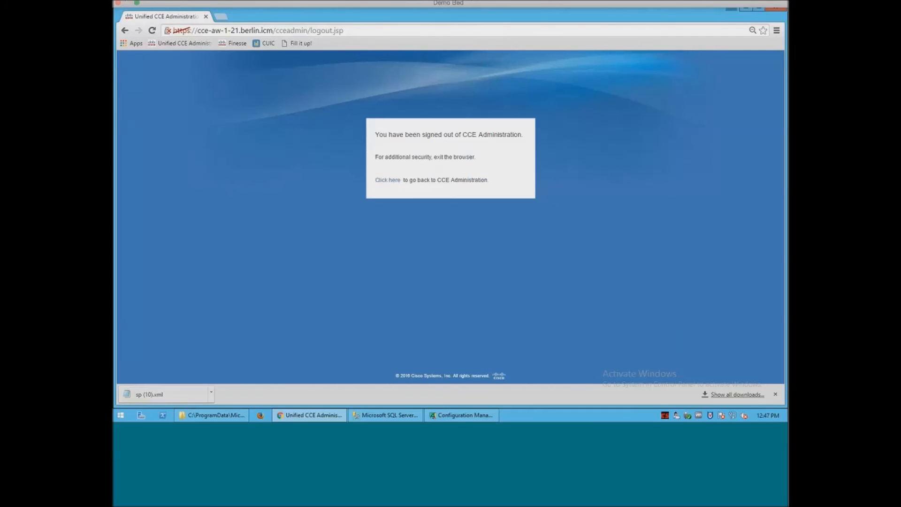
click(205, 16)
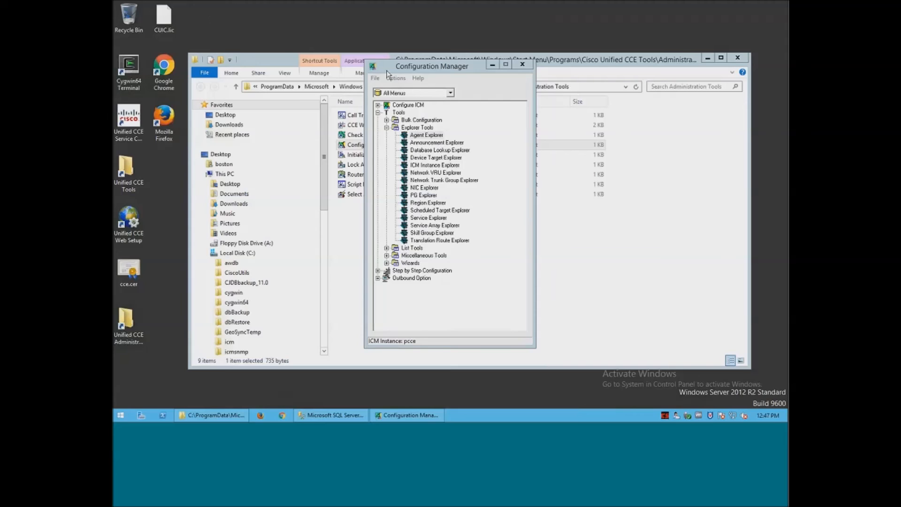
Add 'Sample Agent' on CUCM_PG_1 with the supervisor's domain login, flag as Supervisor, and save.
double_click(406, 136)
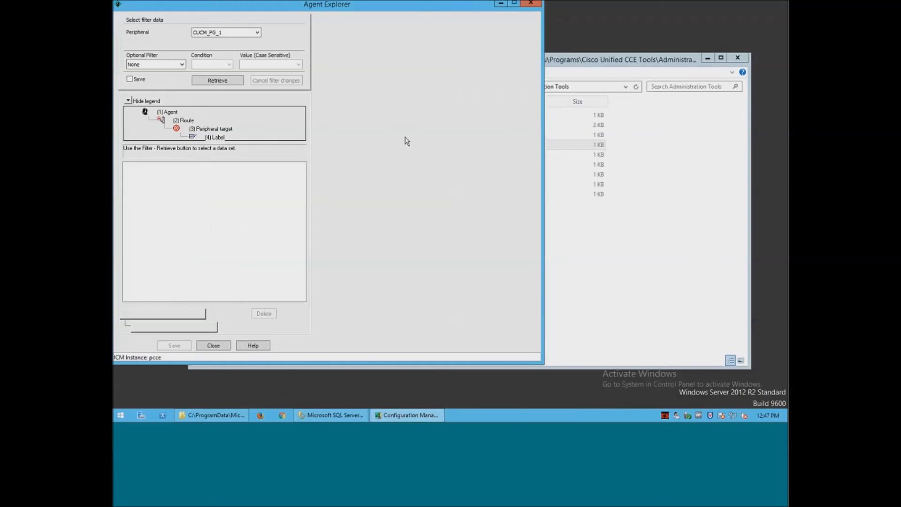
click(230, 81)
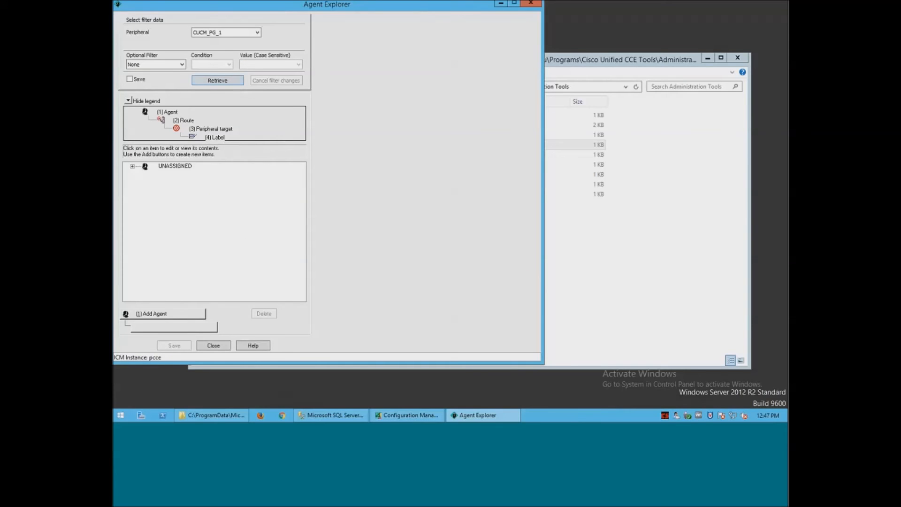
click(189, 313)
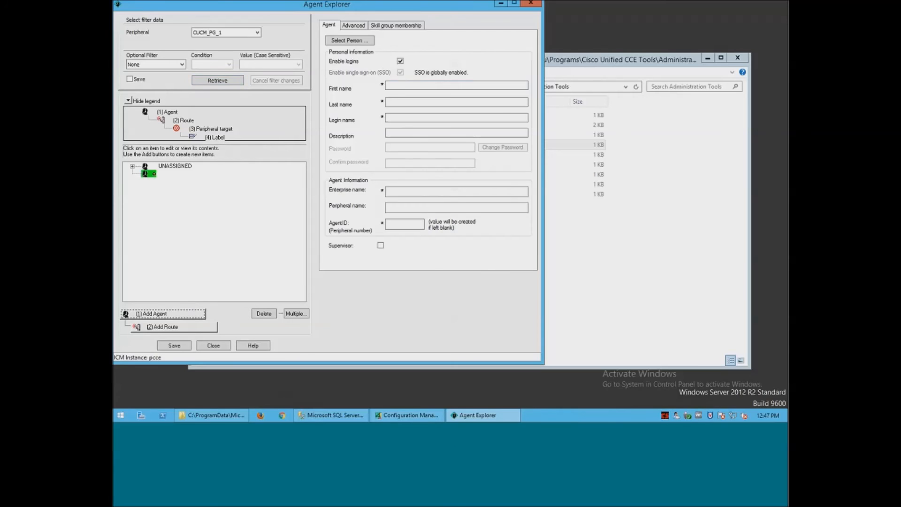
click(410, 84)
text(Sample)
key(Tab)
text(A)
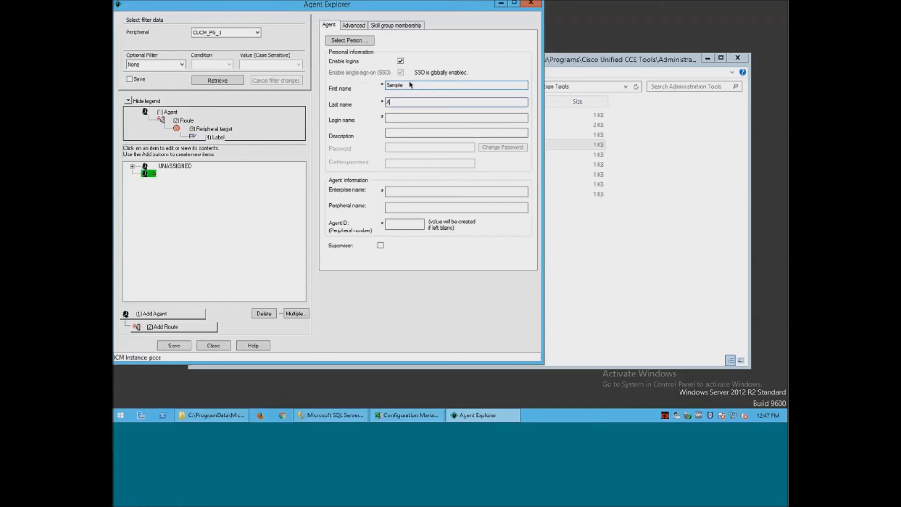
text(gent)
click(412, 119)
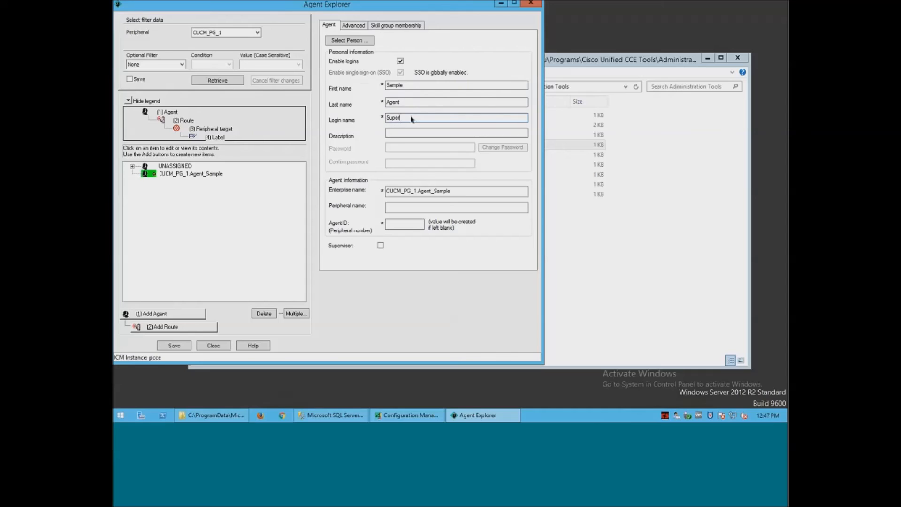
click(381, 246)
click(178, 345)
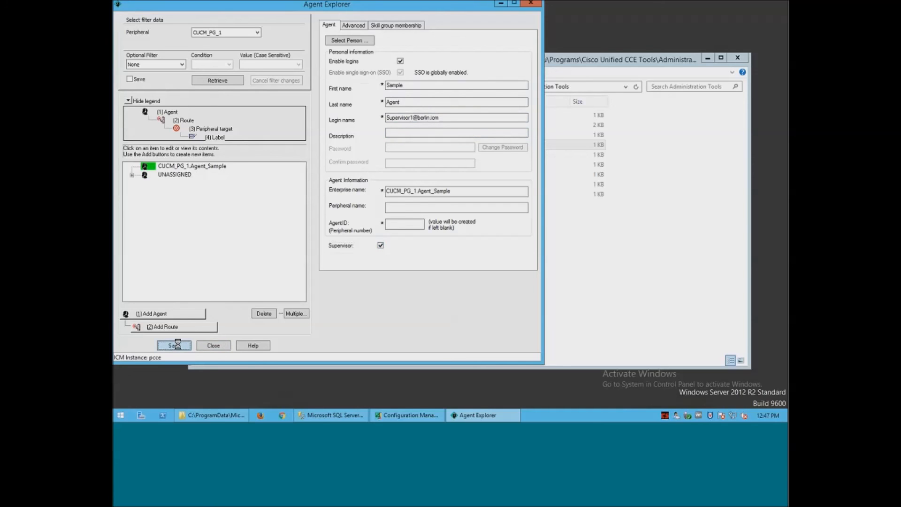
click(214, 346)
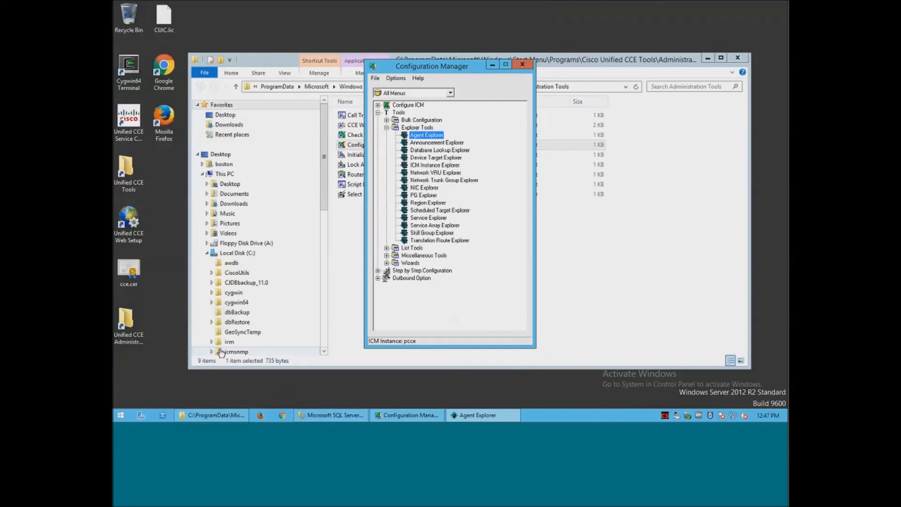
Close Configuration Manager, open the CCE Admin sign-in page, and submit the supervisor's username.
click(523, 65)
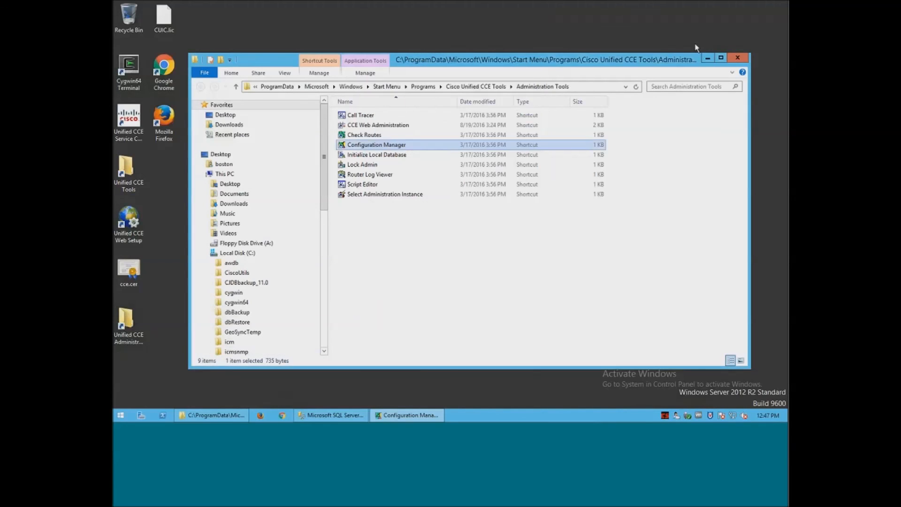
click(736, 59)
double_click(164, 68)
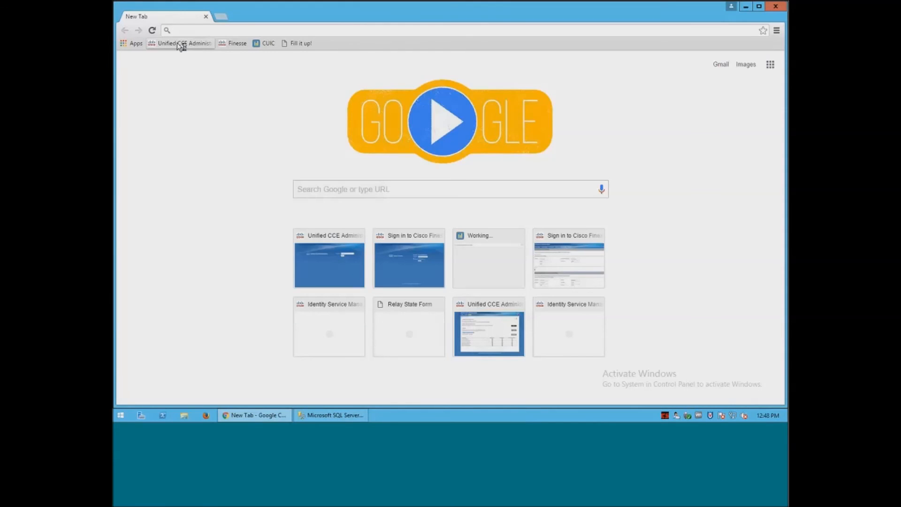
click(181, 45)
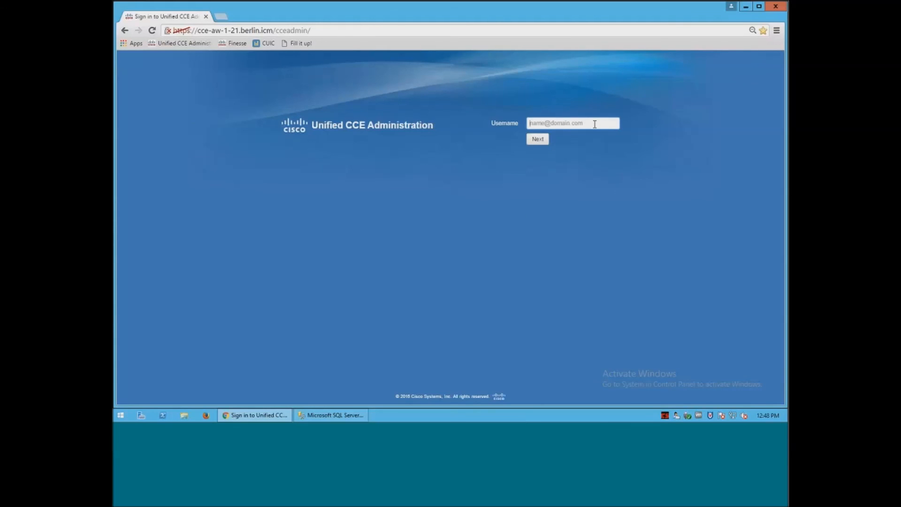
text(Super)
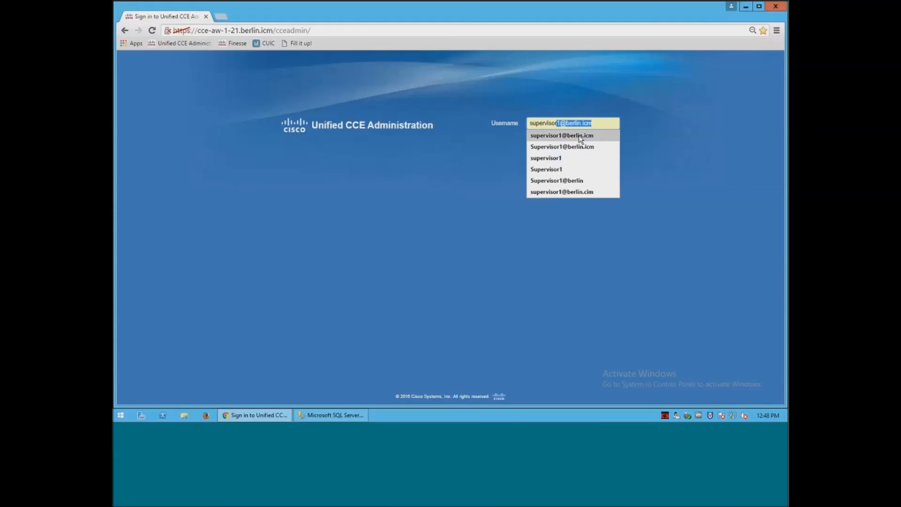
click(580, 137)
click(538, 140)
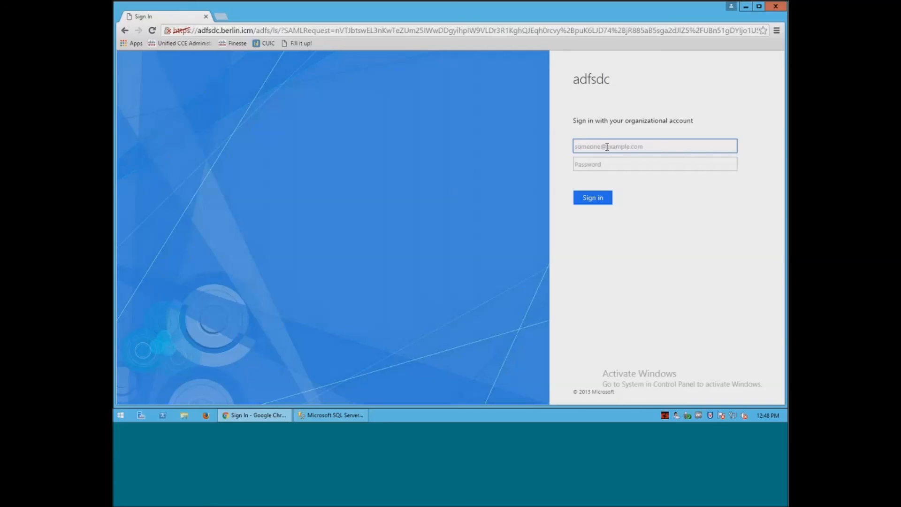
Sign in on the ADFS page with the supervisor's account e-mail and password.
click(624, 164)
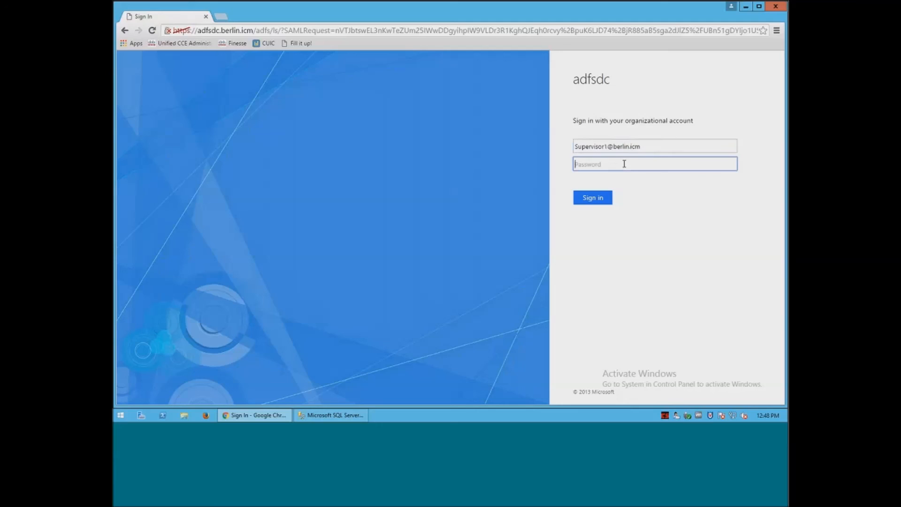
text(••••••••)
click(597, 197)
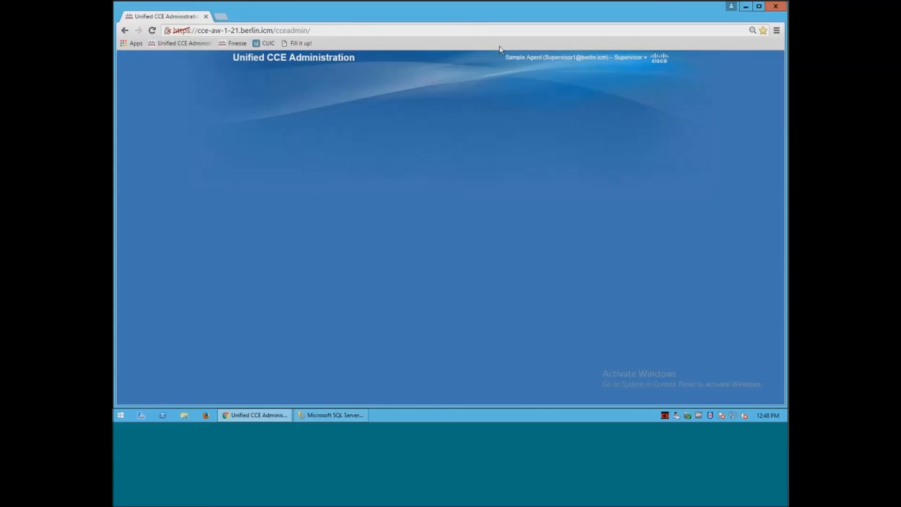
Open Cisco Unified Intelligence Center from its bookmark, landing on Home signed in via SSO.
click(267, 45)
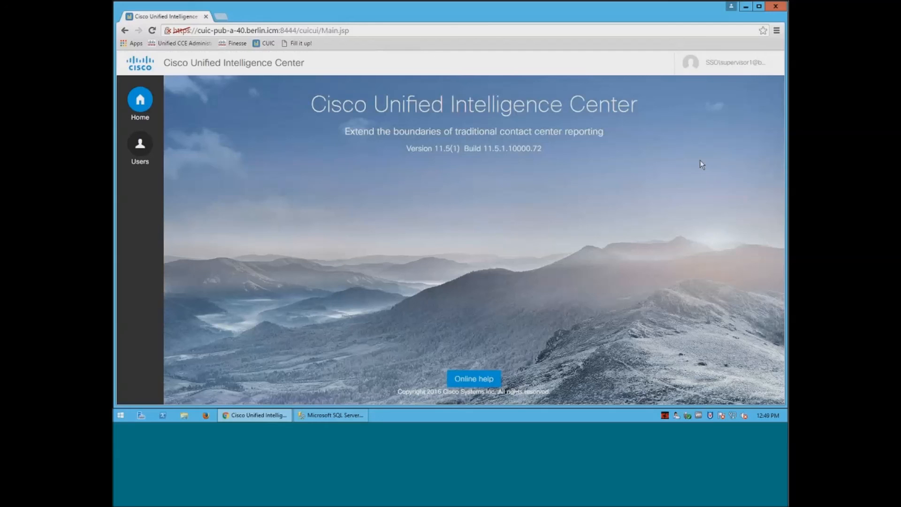
Open the Cisco Finesse bookmark to see the supervisor's username prefilled on sign-in.
click(233, 43)
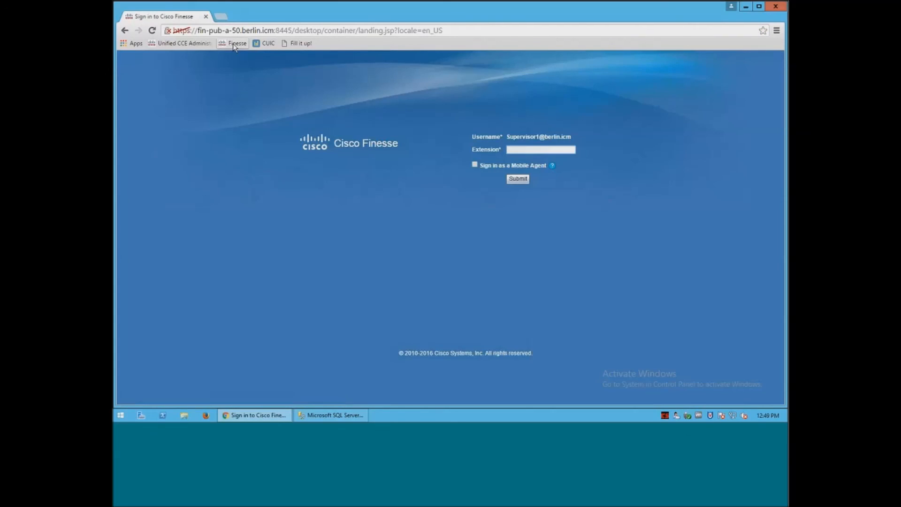